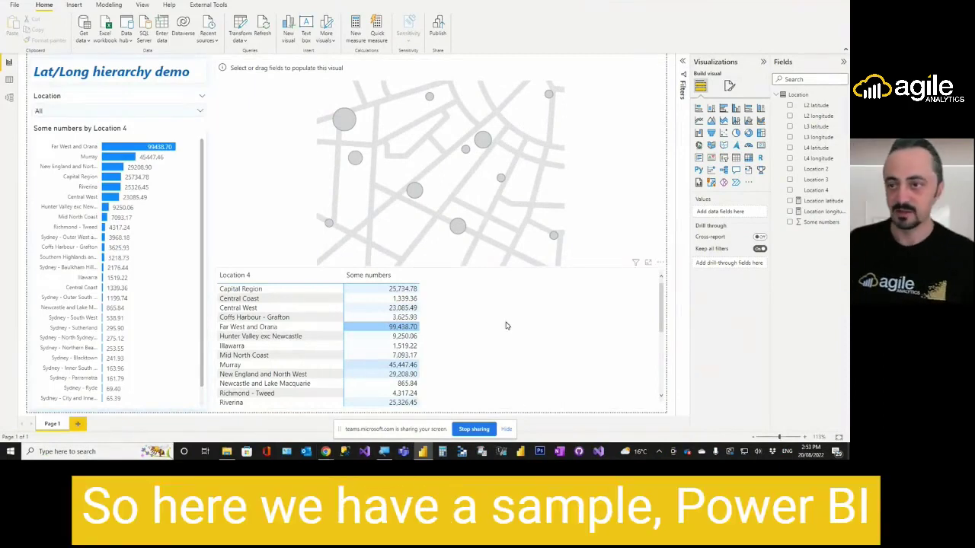
Show the Location table's 572 rows with location levels, latitude, longitude and Some numbers in Data view.
click(11, 82)
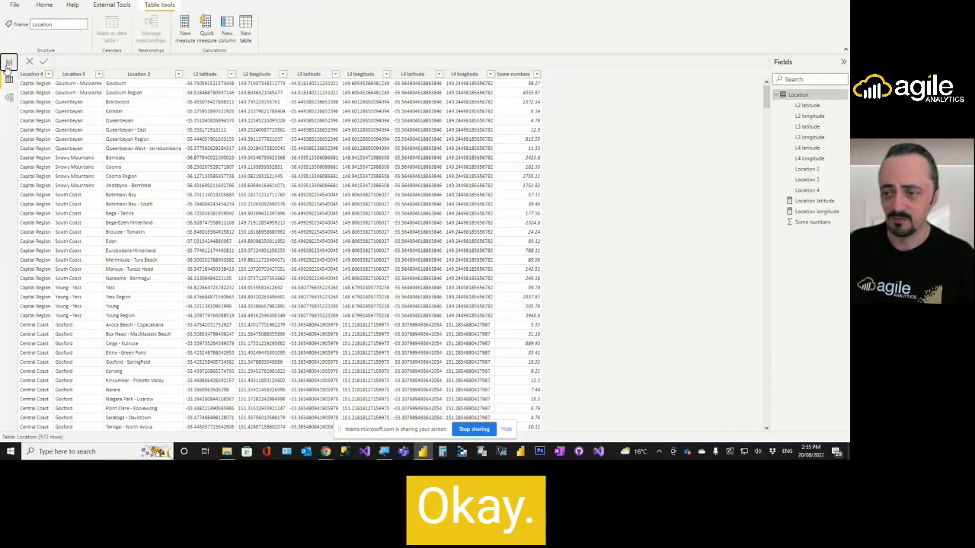
Back on the report, review the slicer, bar chart and table fields, keeping Some numbers as Sum.
click(8, 62)
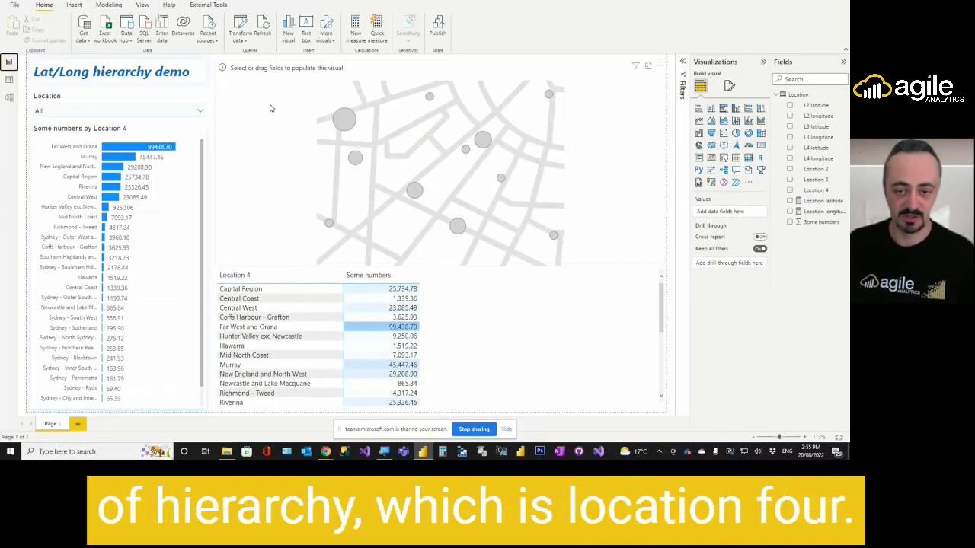
click(112, 99)
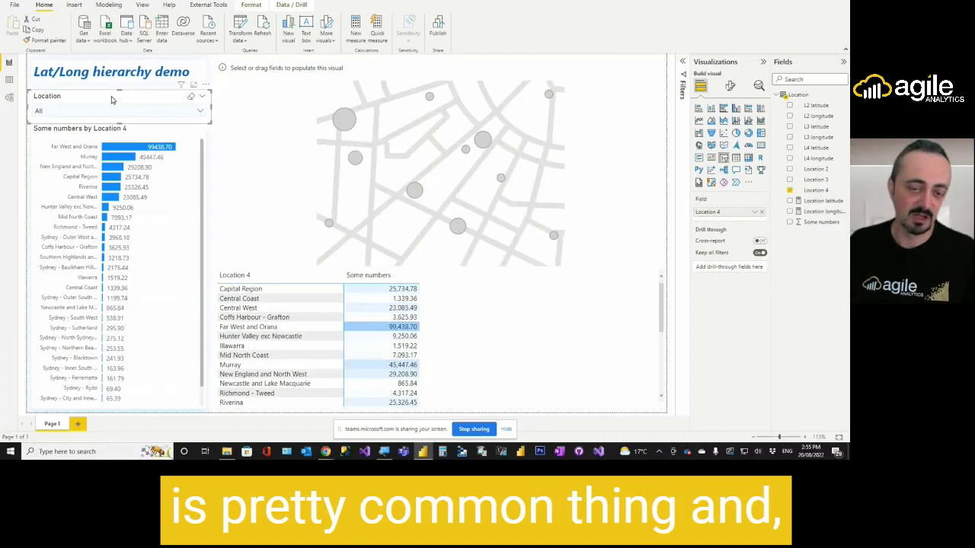
click(100, 131)
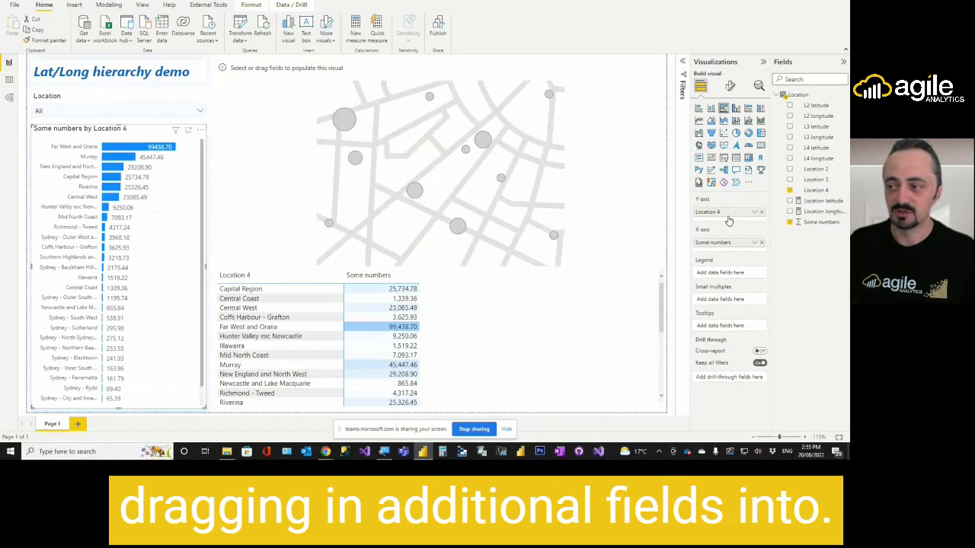
click(434, 280)
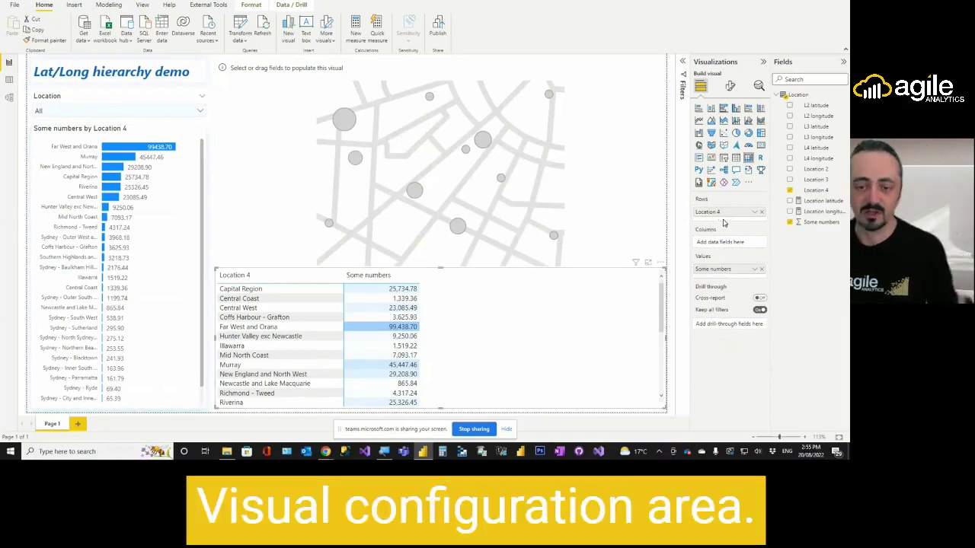
click(97, 131)
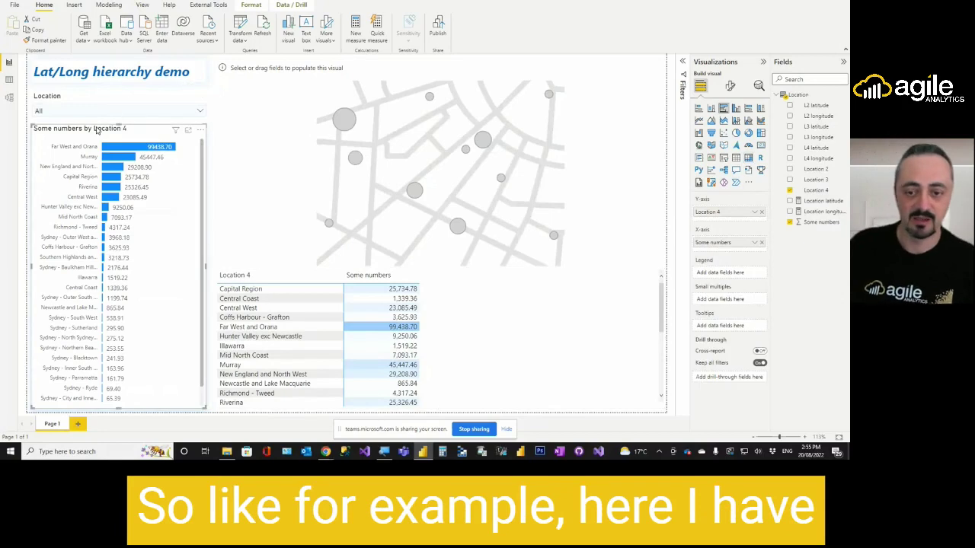
click(755, 243)
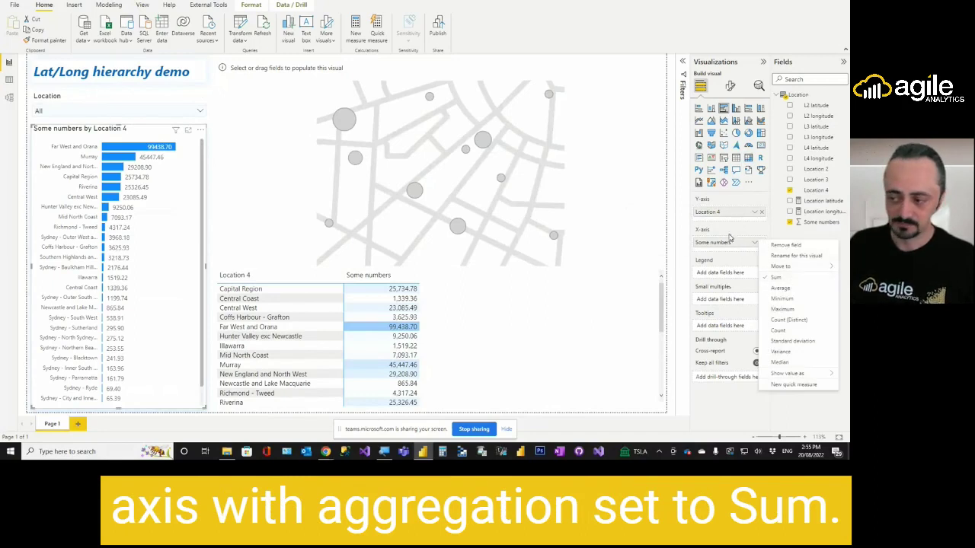
click(729, 236)
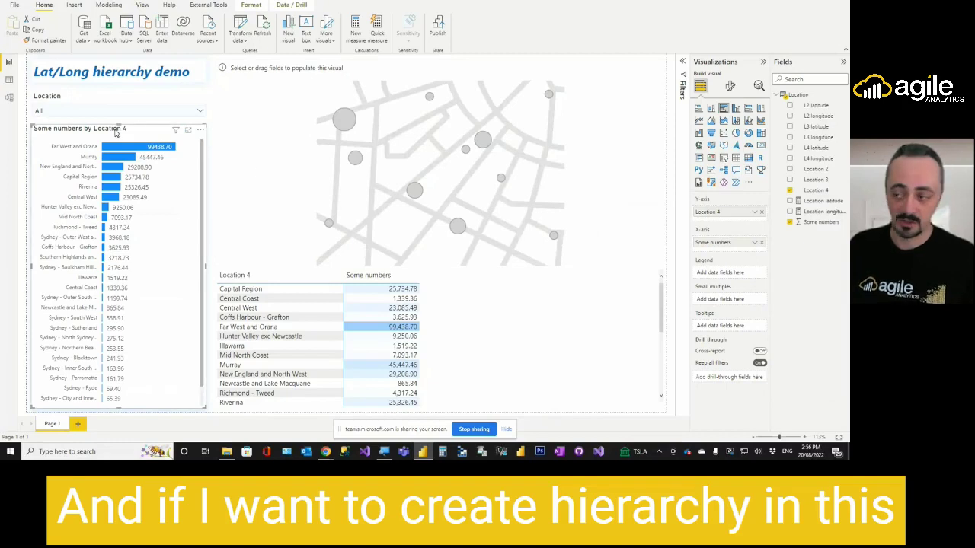
Add Location 3 and Location 2 under Location 4 on the bar chart and drill down to Location 2.
drag(819, 181, 750, 222)
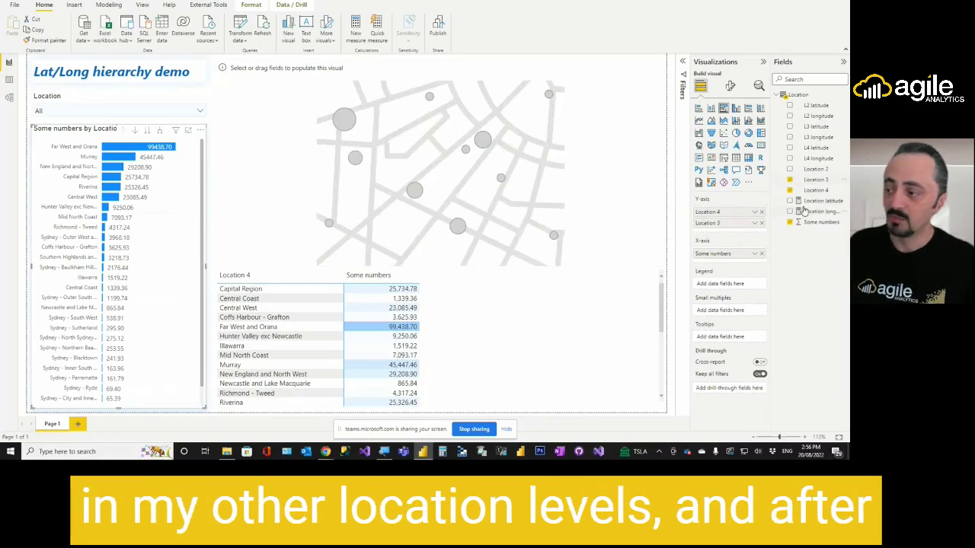
drag(816, 171, 733, 230)
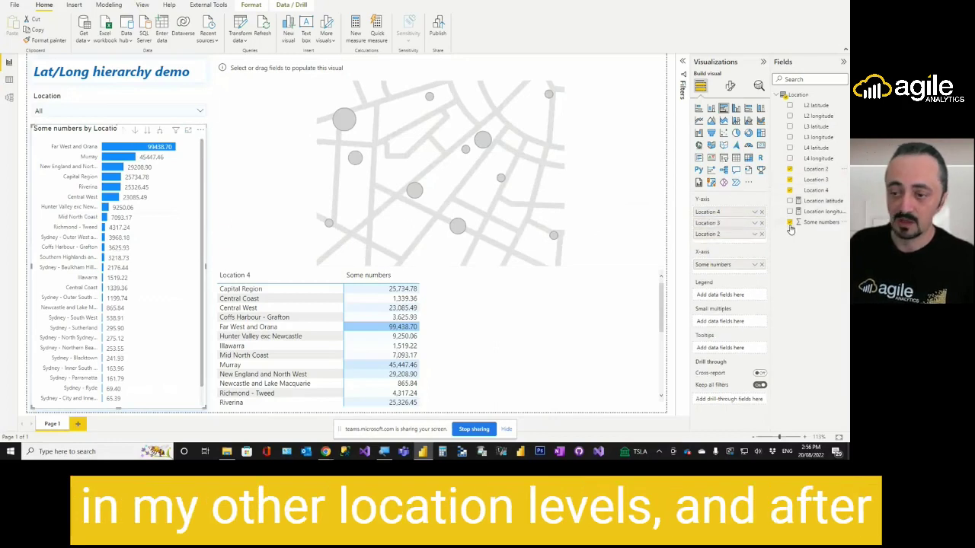
click(147, 131)
click(147, 131)
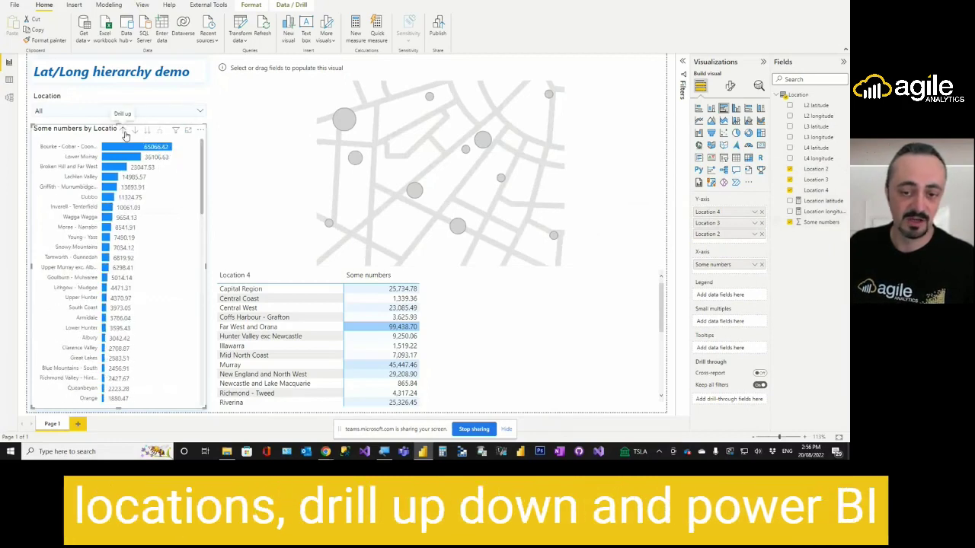
Drill the bar chart back up, into Far West and Orana's sub-regions, then up to all regions.
click(124, 131)
right_click(112, 149)
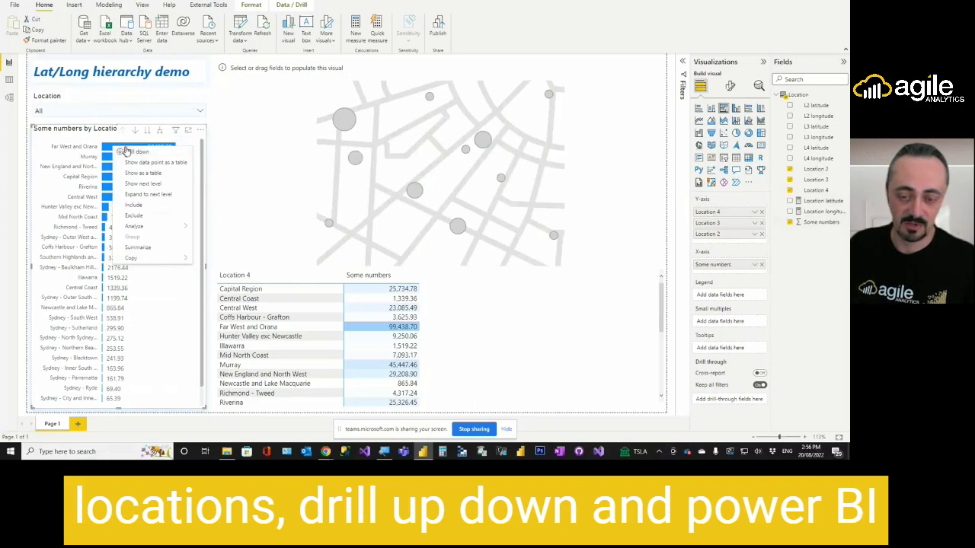
click(137, 153)
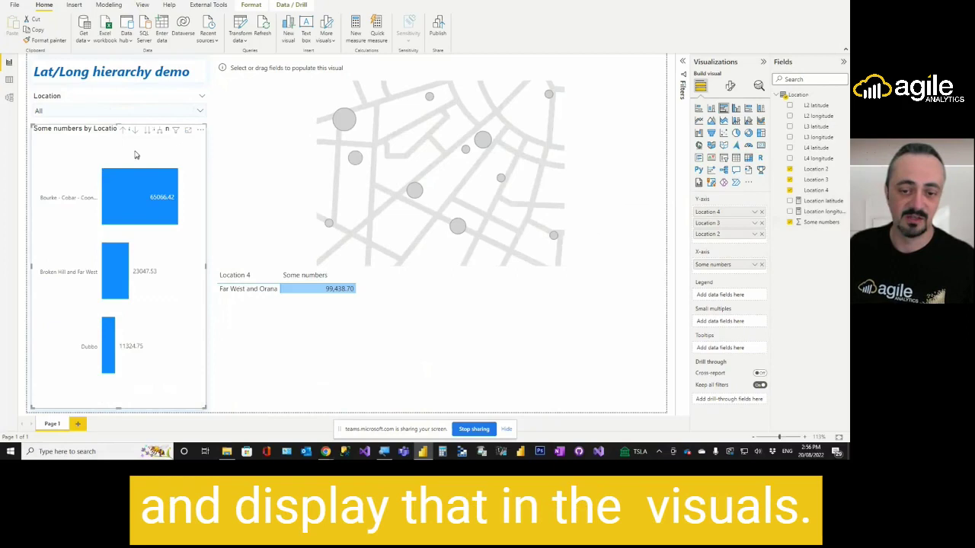
click(122, 131)
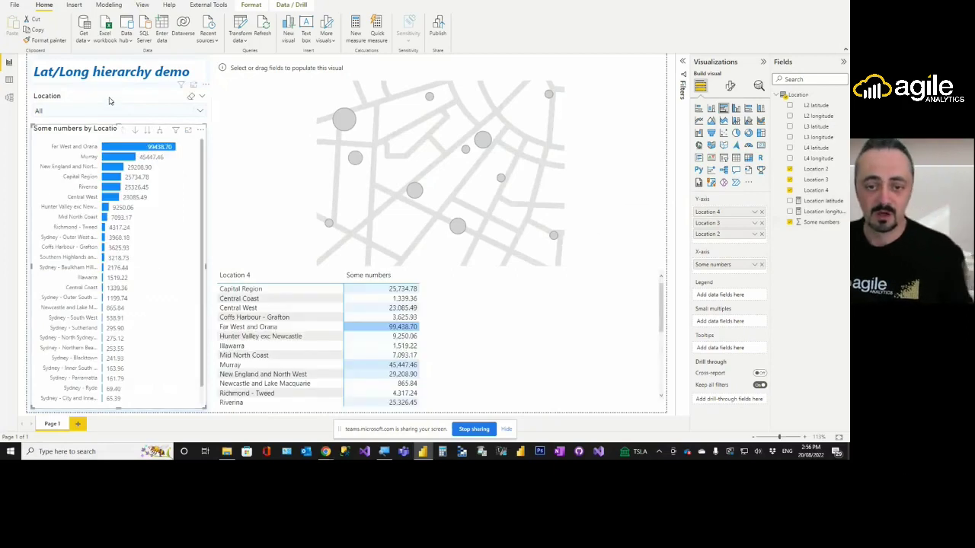
Add Location 3 beneath Location 4 in the Location slicer's Field well.
click(109, 101)
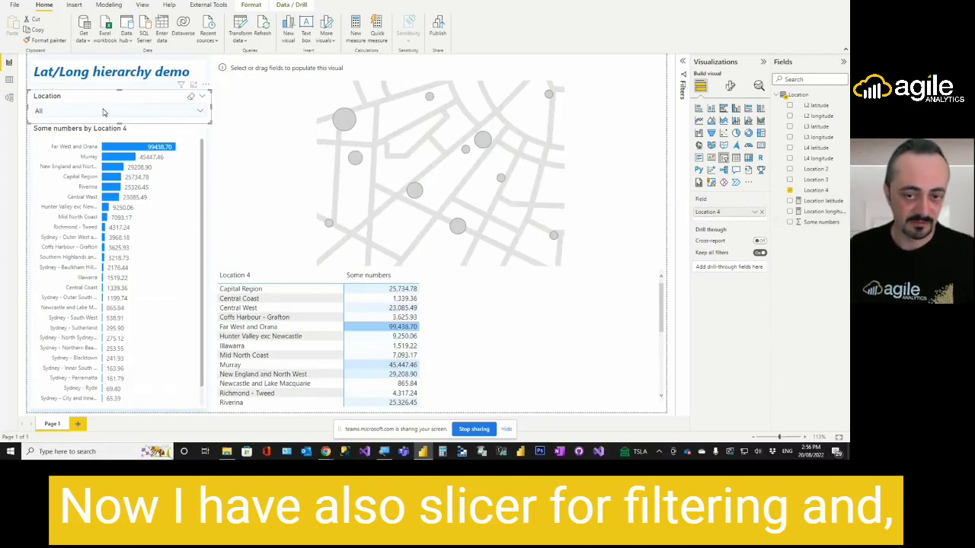
click(104, 112)
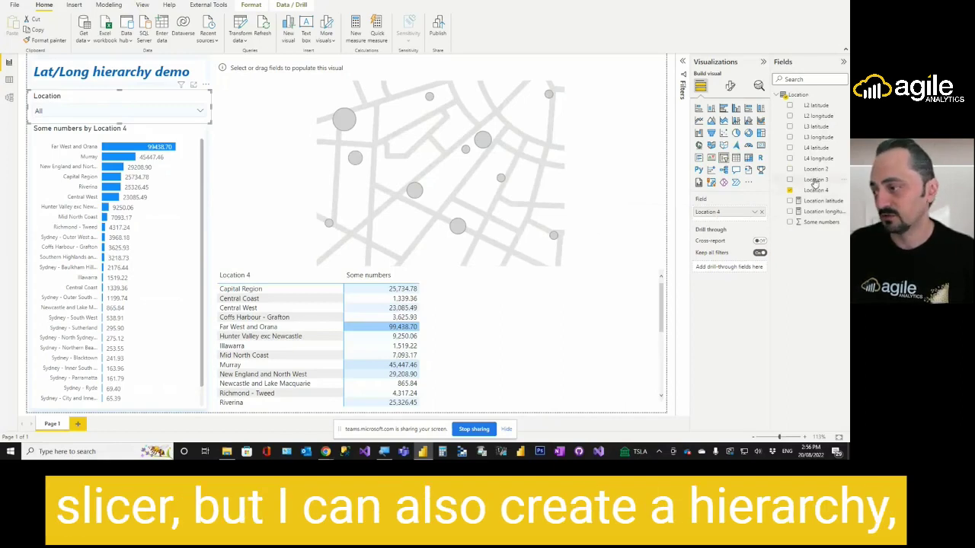
drag(813, 180, 738, 230)
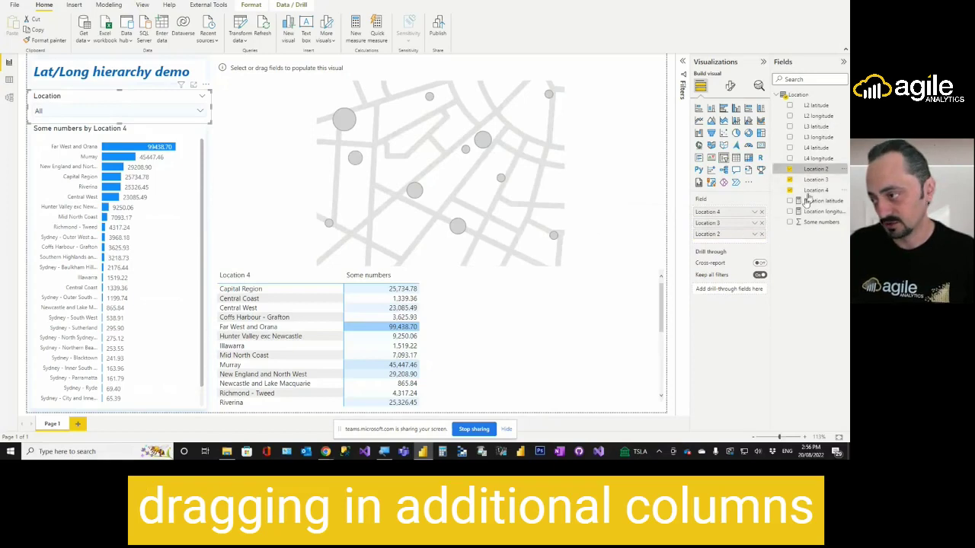
Expand Central Coast and Gosford in the slicer, filter to Gosford, then clear it and collapse.
click(83, 111)
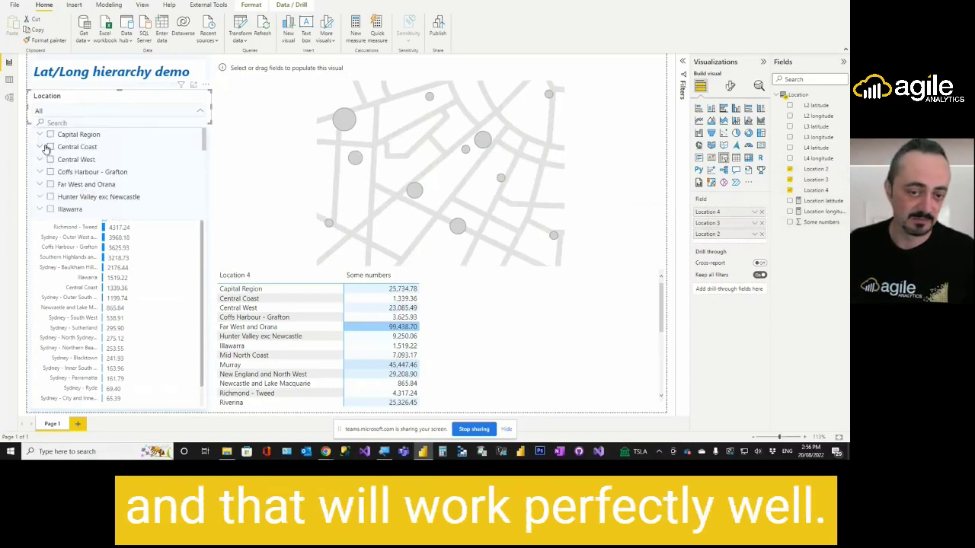
click(39, 147)
click(50, 159)
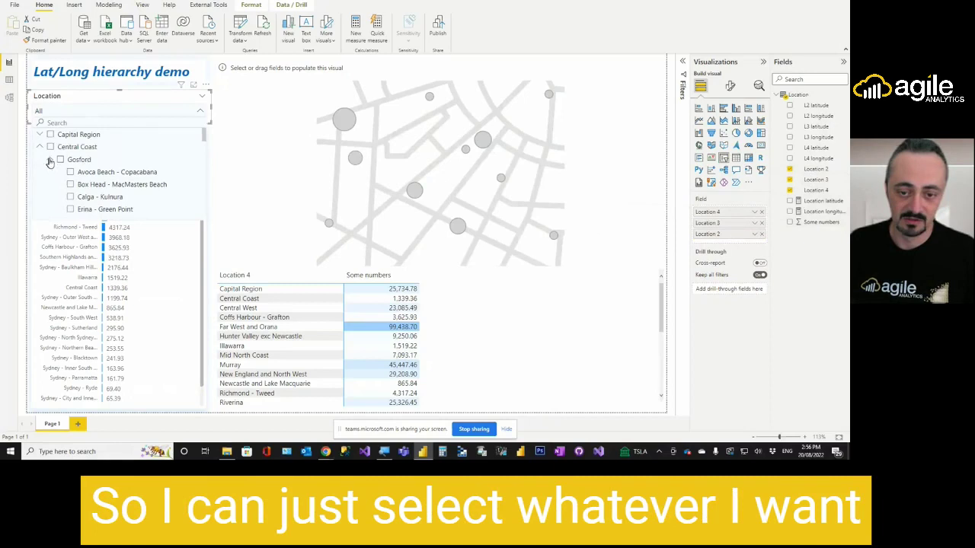
click(61, 161)
click(60, 161)
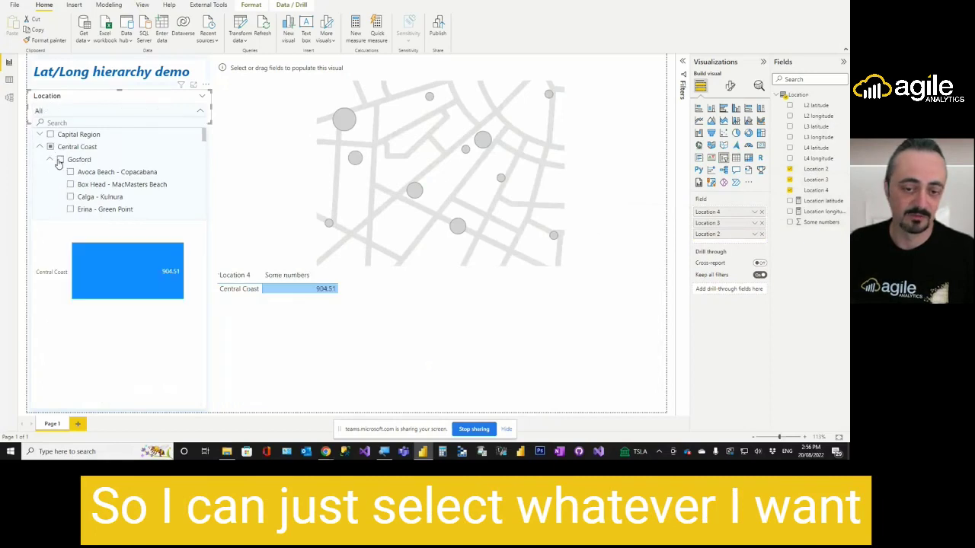
click(50, 159)
click(40, 147)
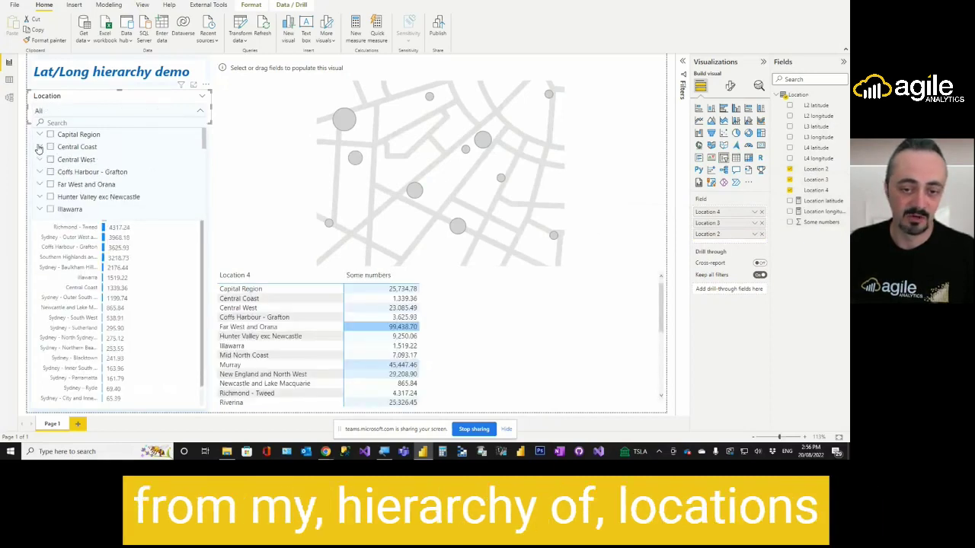
click(78, 111)
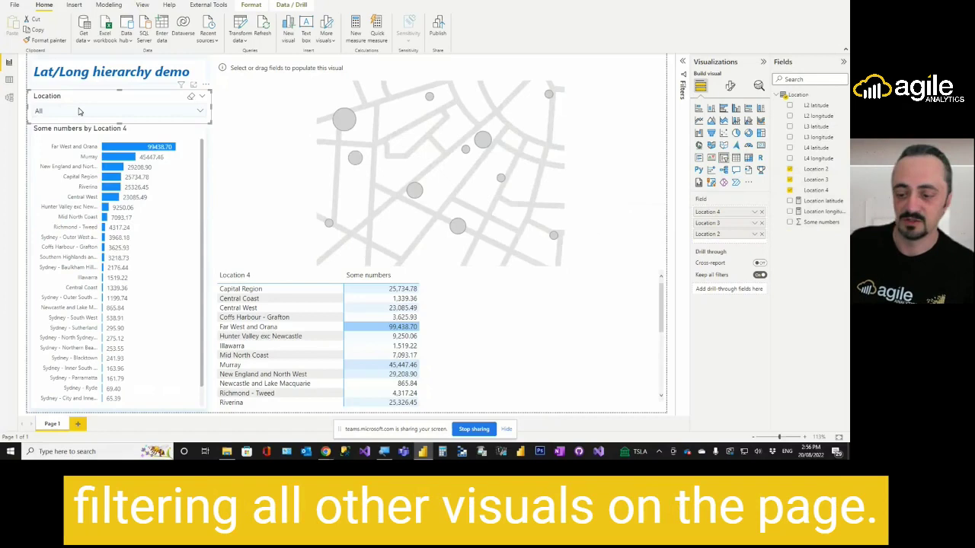
Add Location 3 and Location 2 beneath Location 4 in the table visual's rows.
click(439, 277)
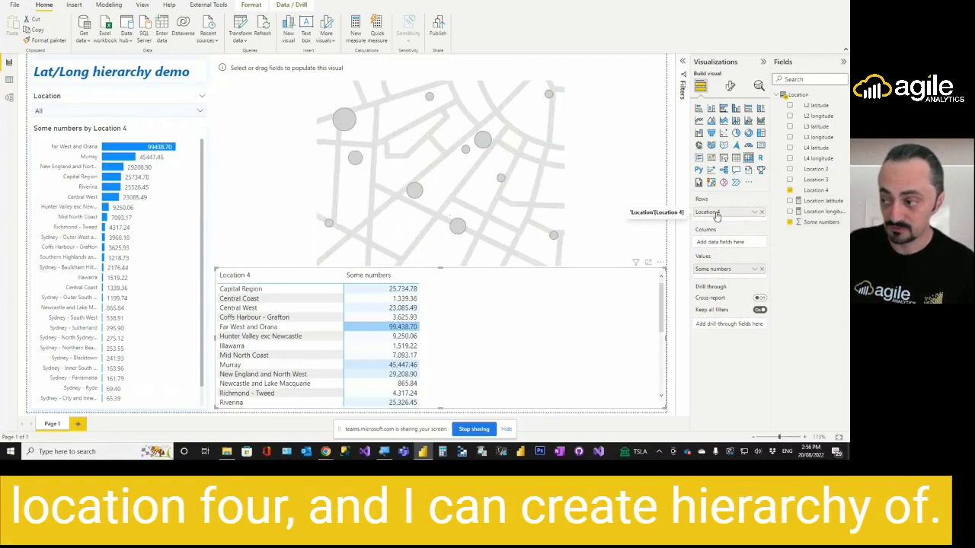
drag(813, 179, 727, 222)
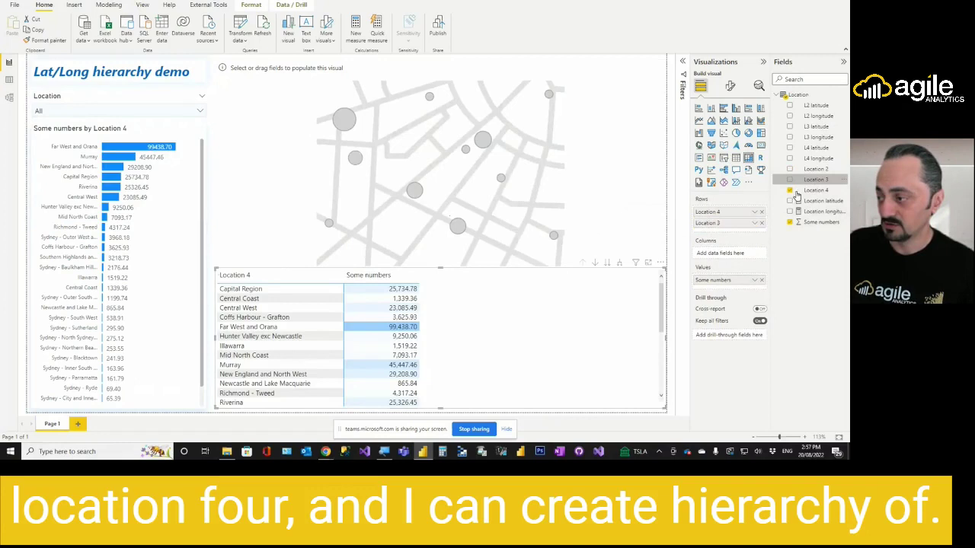
drag(815, 169, 727, 234)
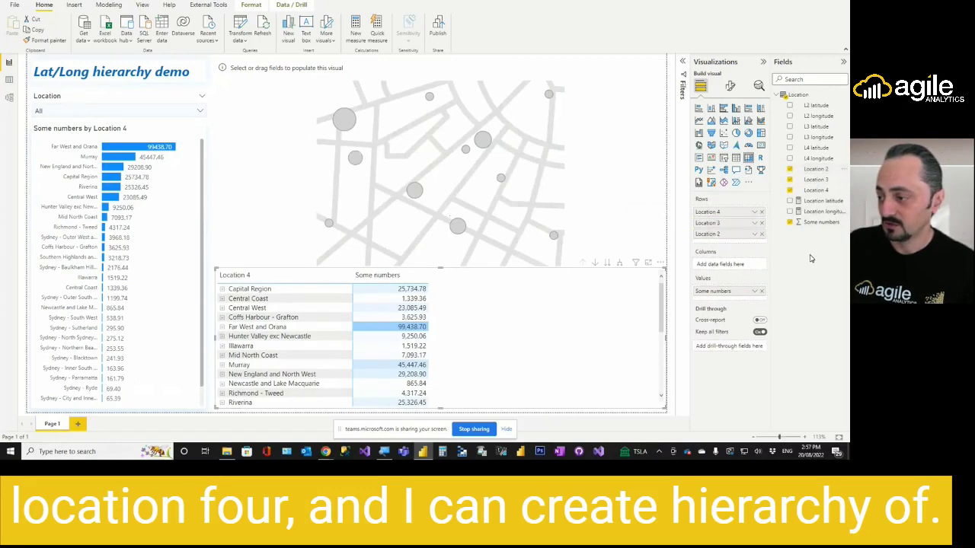
Expand Capital Region and Goulburn - Mulwaree in the matrix, then collapse them again.
click(223, 290)
click(279, 289)
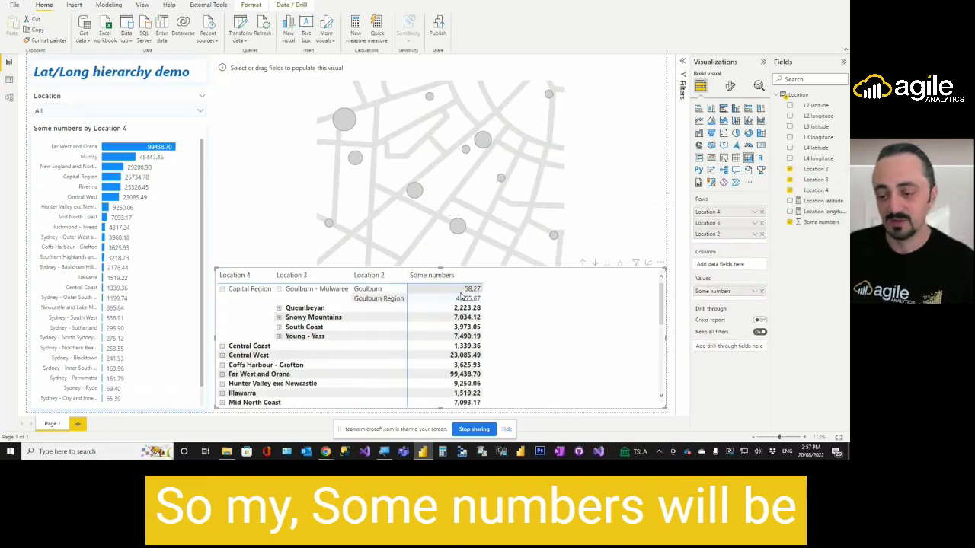
click(279, 290)
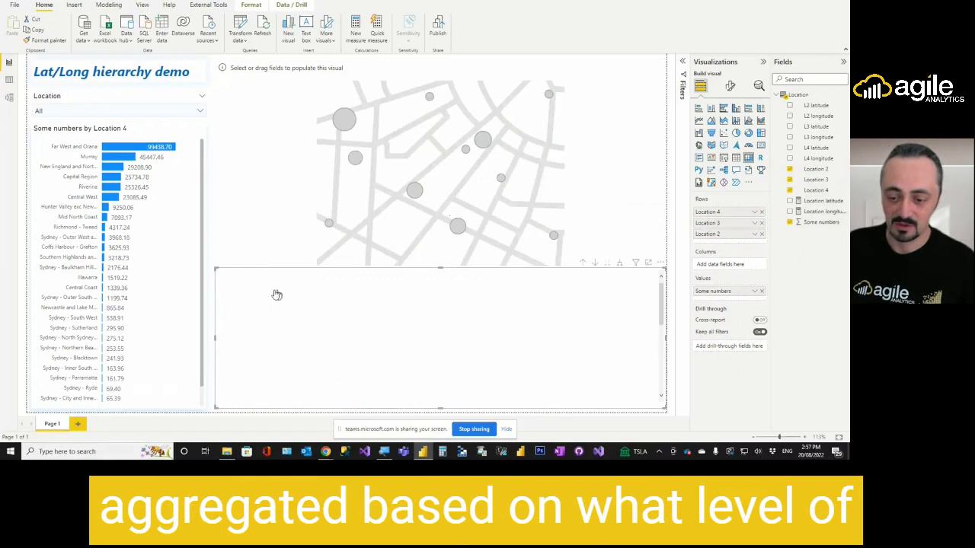
click(222, 291)
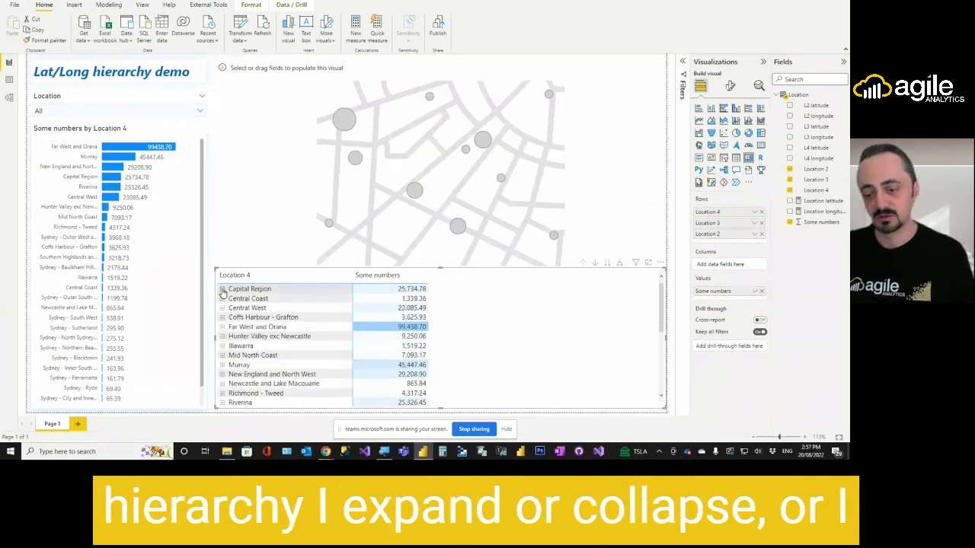
Expand the entire matrix to all levels, then cross-filter to Central West and clear it.
right_click(232, 293)
mouse_move(256, 295)
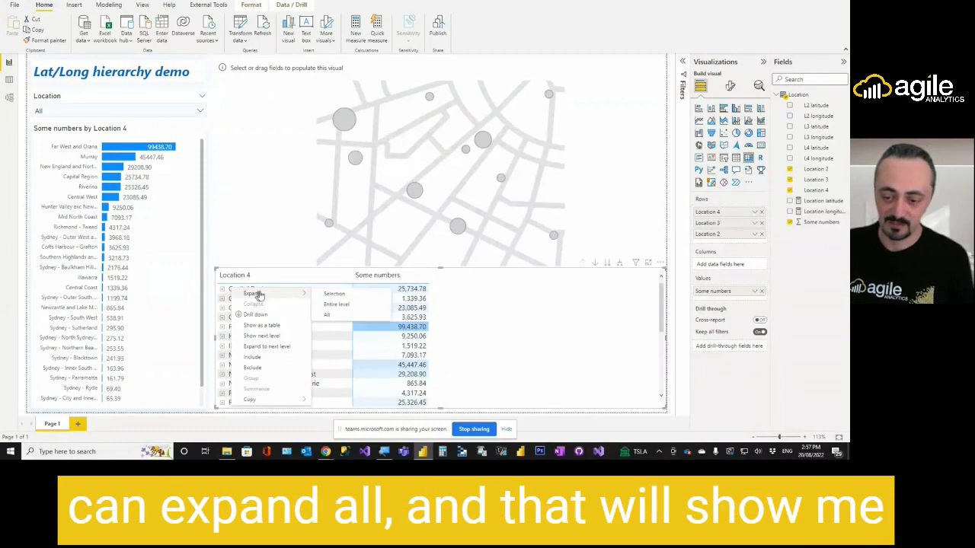
click(333, 305)
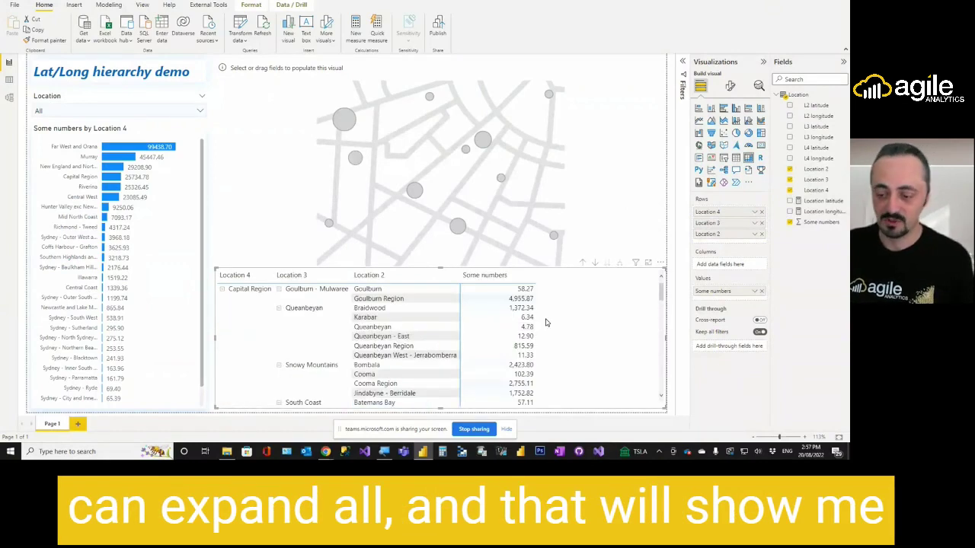
scroll(571, 349, down, 3)
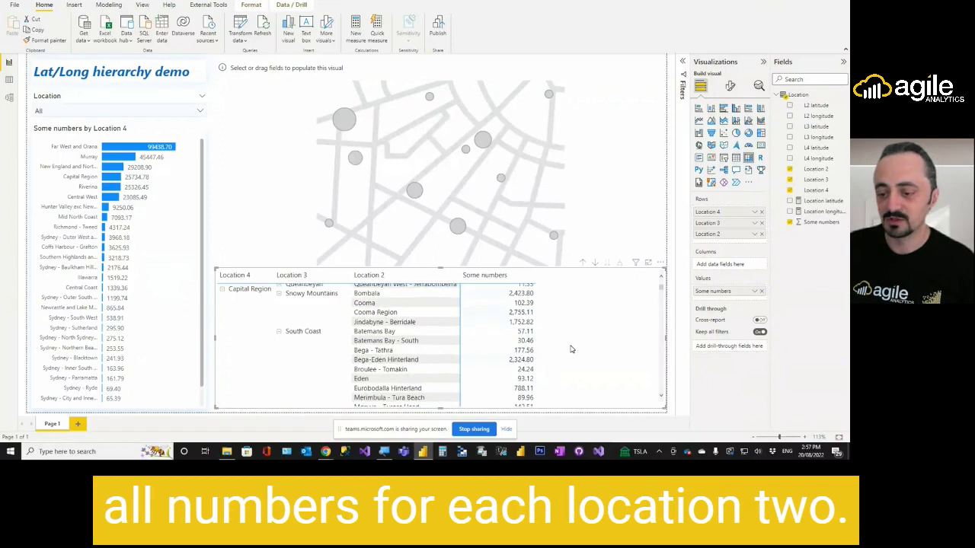
scroll(571, 350, up, 3)
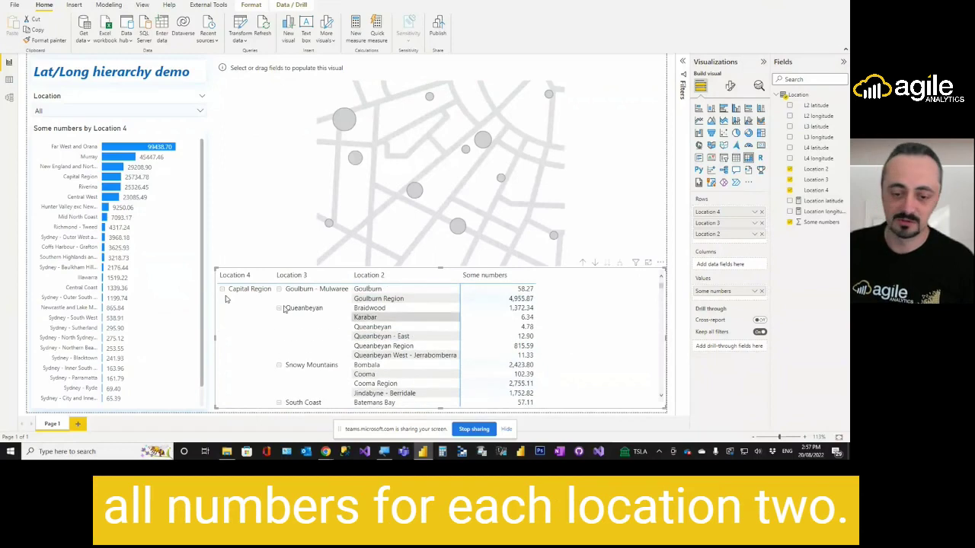
click(111, 197)
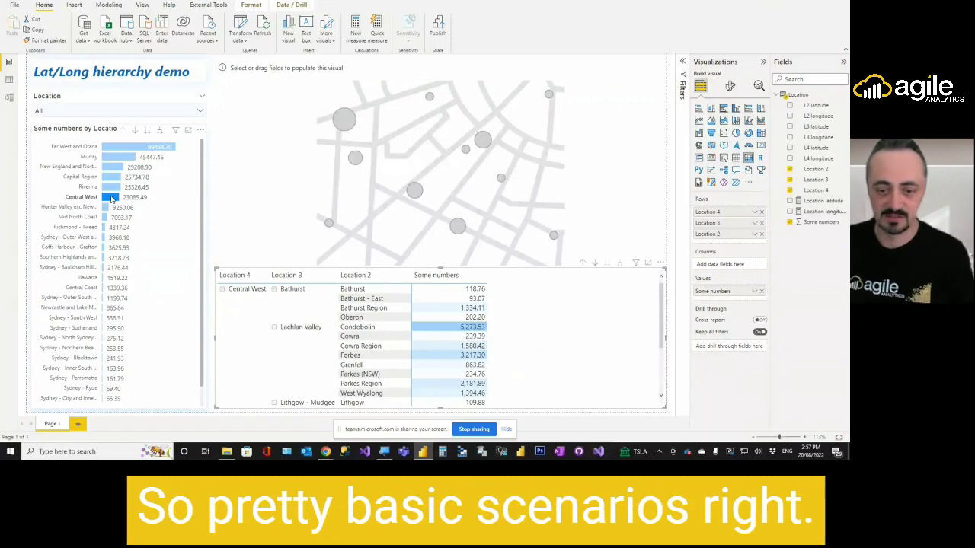
click(112, 197)
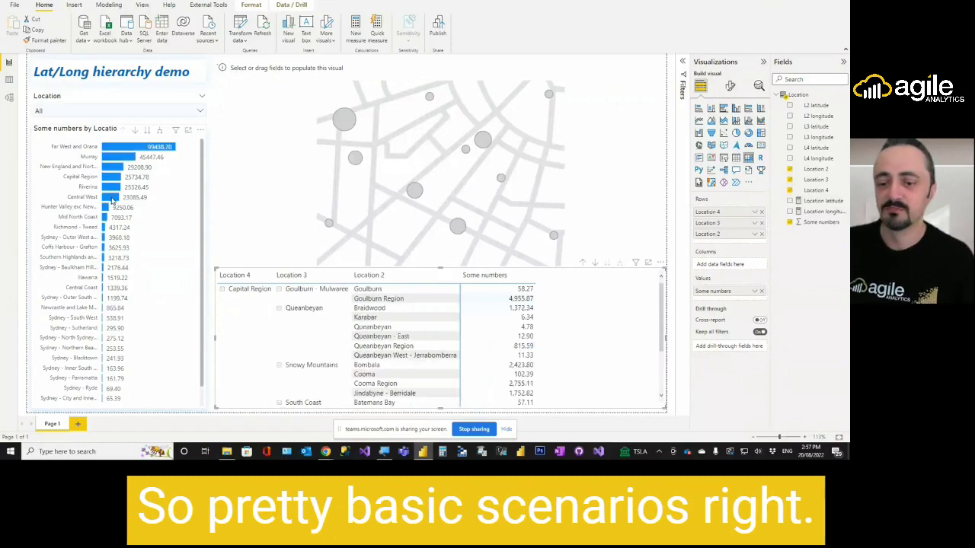
Build the map with Location 4, 3, 2 locations and Some numbers bubbles, drilled one level down.
click(389, 67)
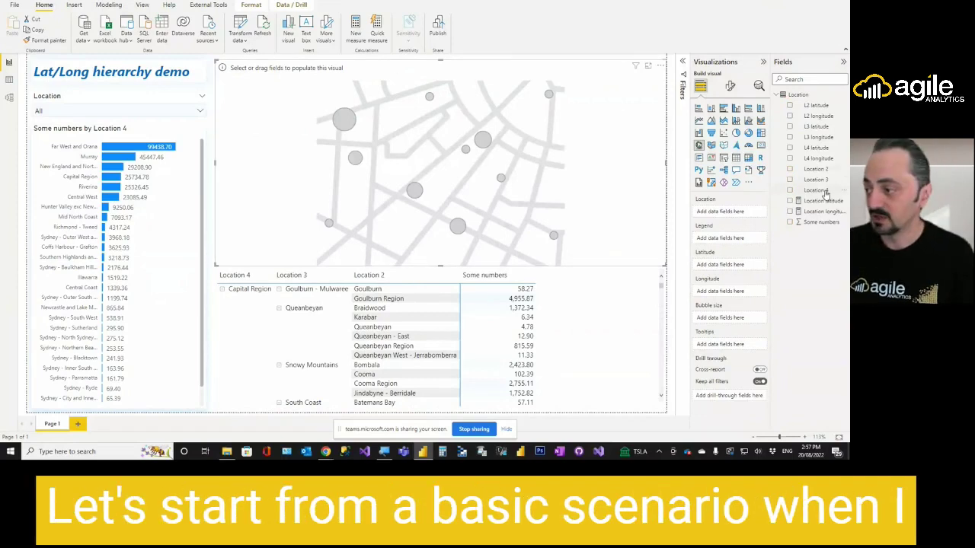
drag(815, 190, 735, 216)
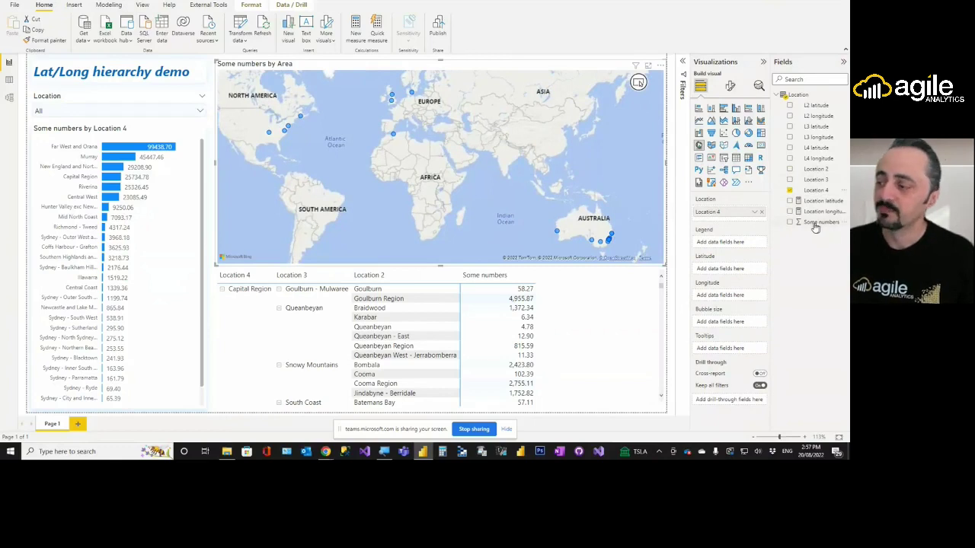
drag(814, 221, 730, 326)
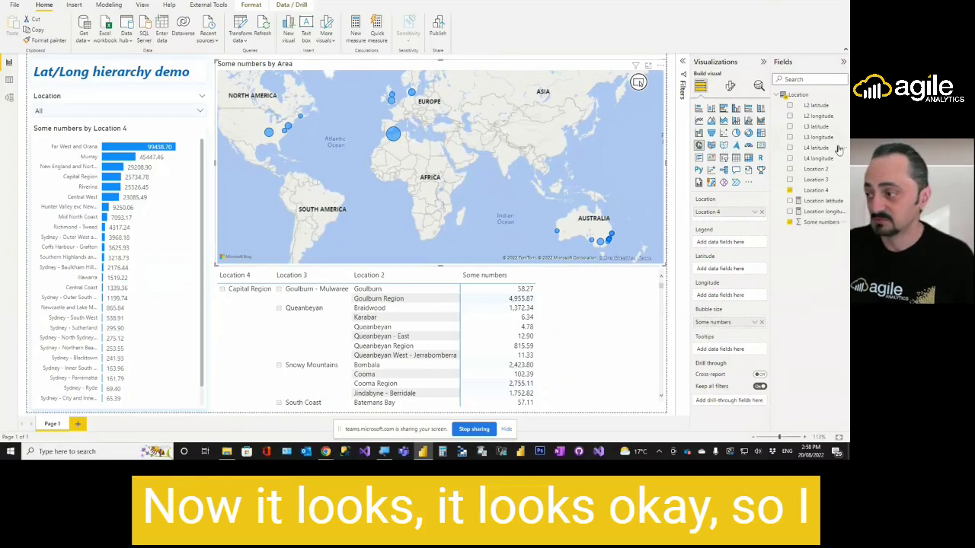
drag(829, 182, 750, 223)
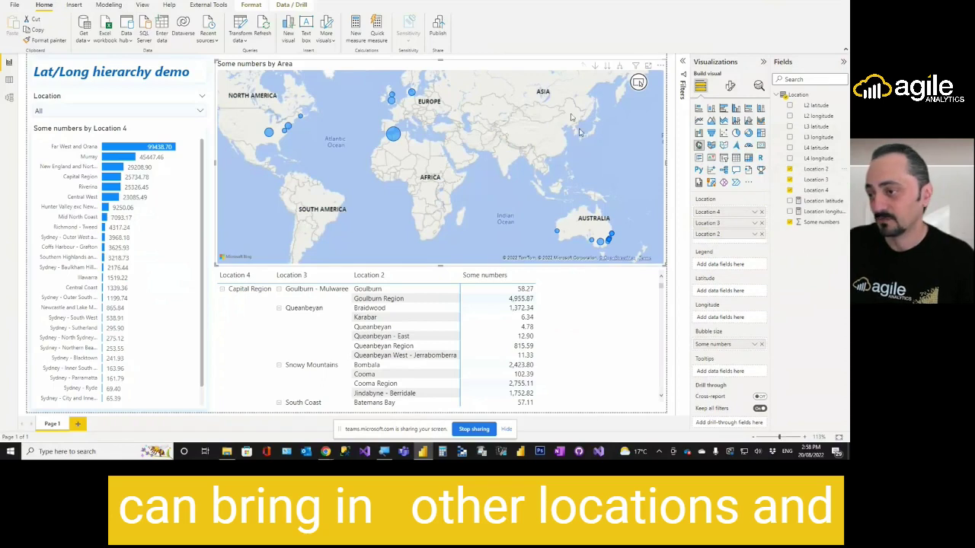
click(608, 68)
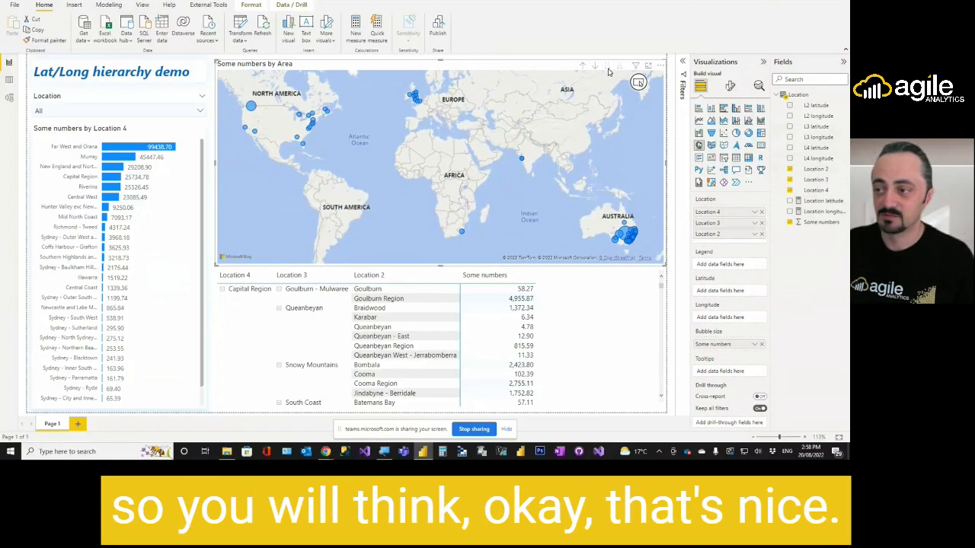
click(587, 67)
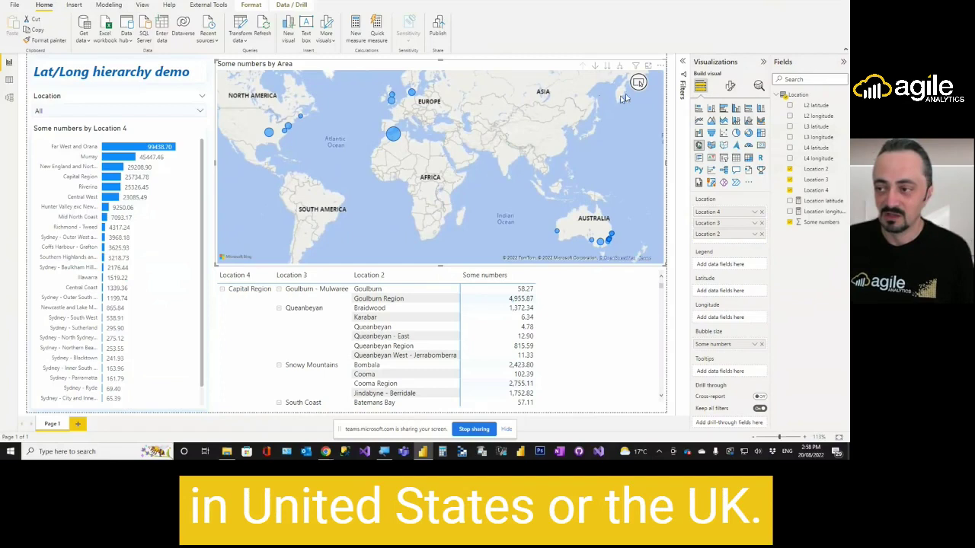
click(606, 67)
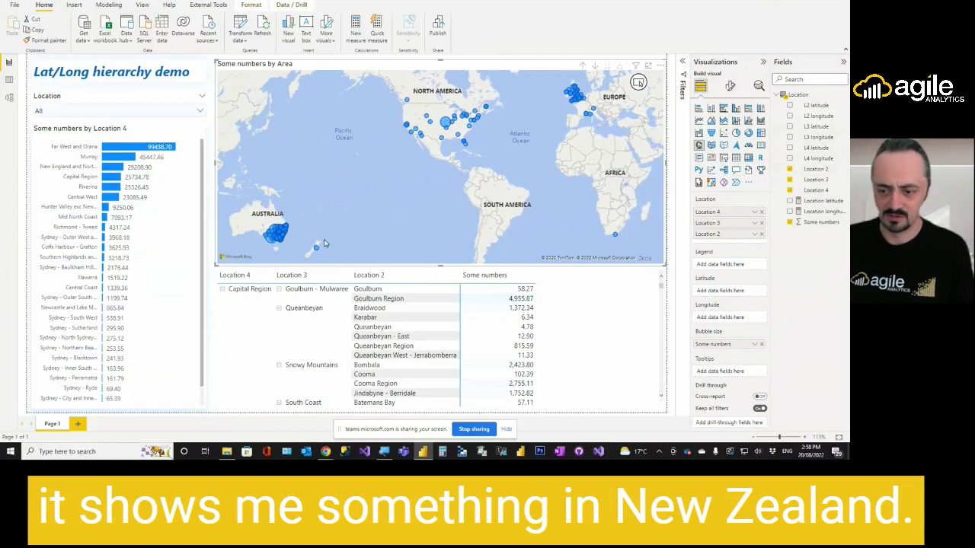
mouse_move(316, 249)
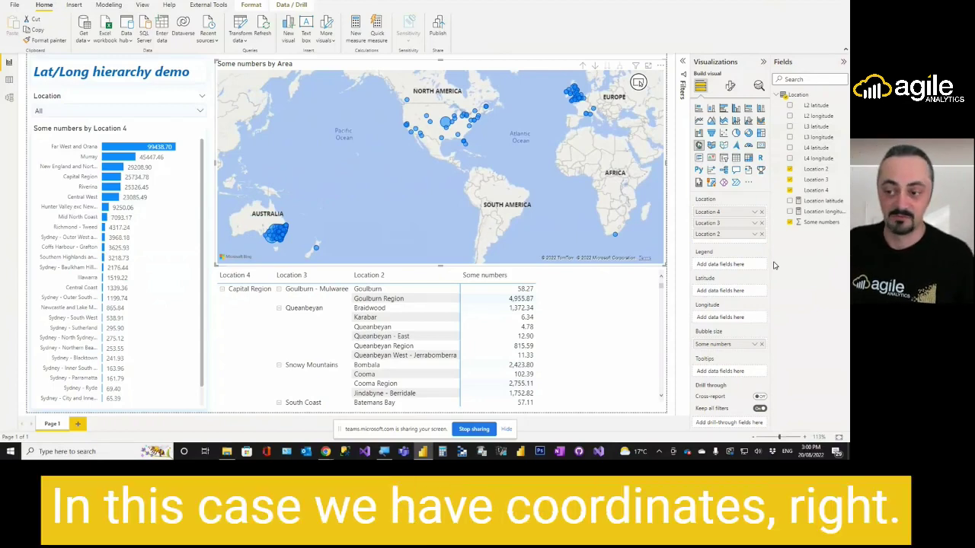
Remove Location 3 and 2 from the map, then set L4 longitude and L4 latitude.
click(761, 234)
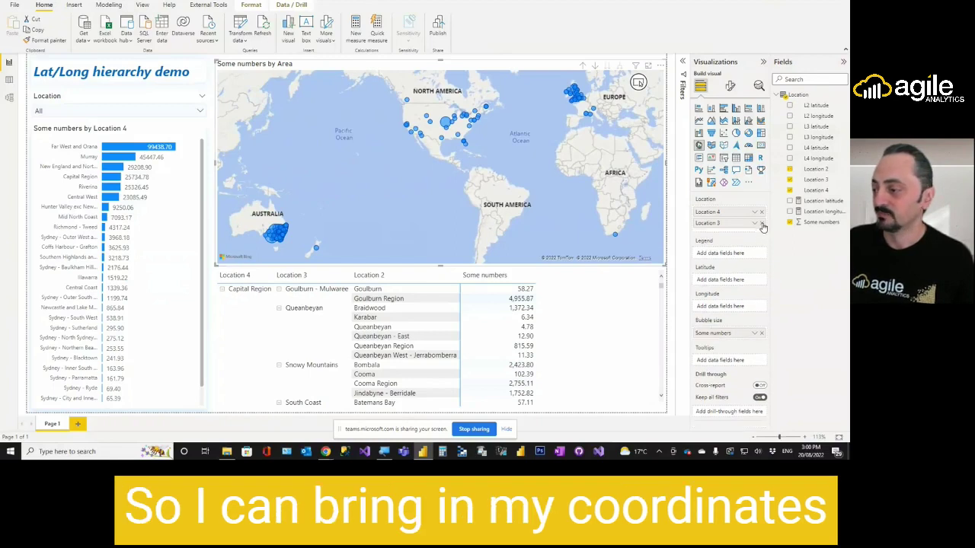
click(761, 223)
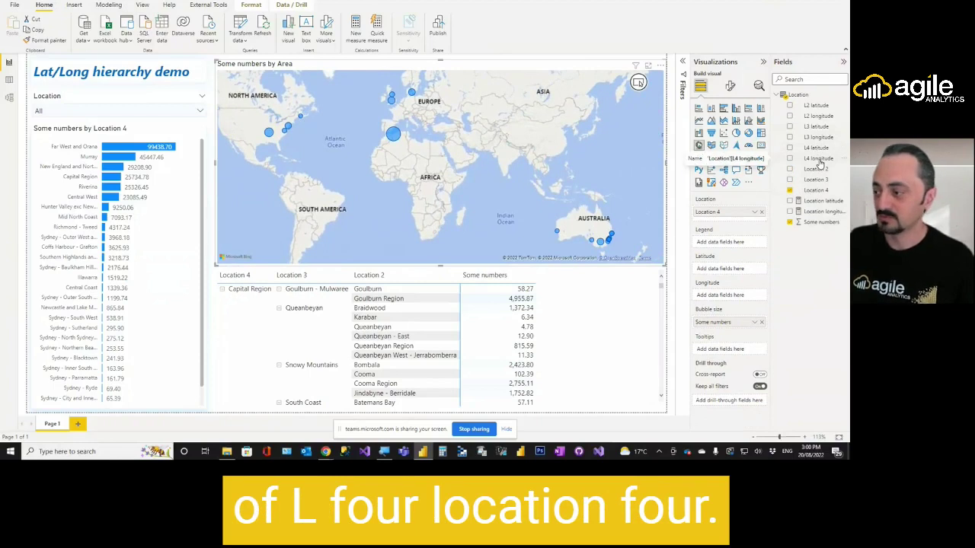
drag(818, 159, 740, 292)
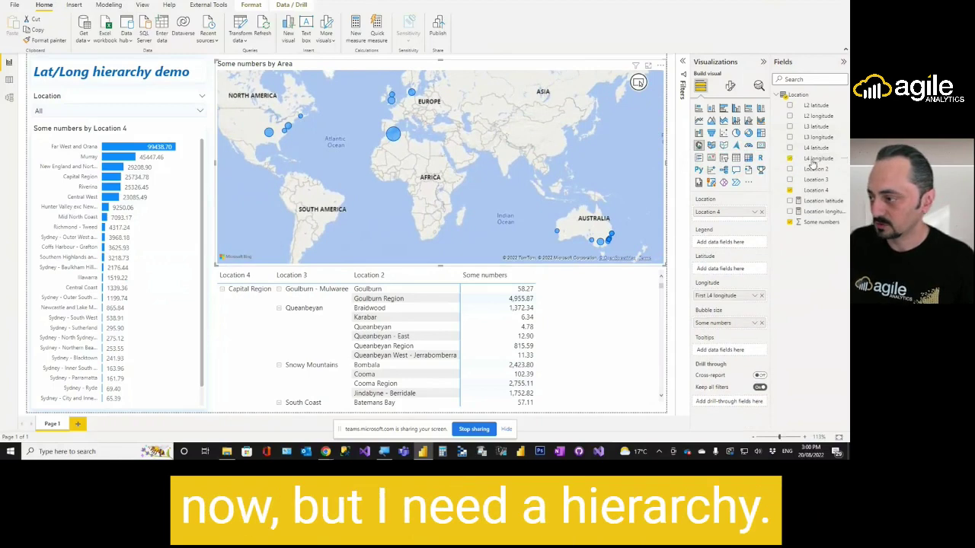
drag(814, 149, 733, 268)
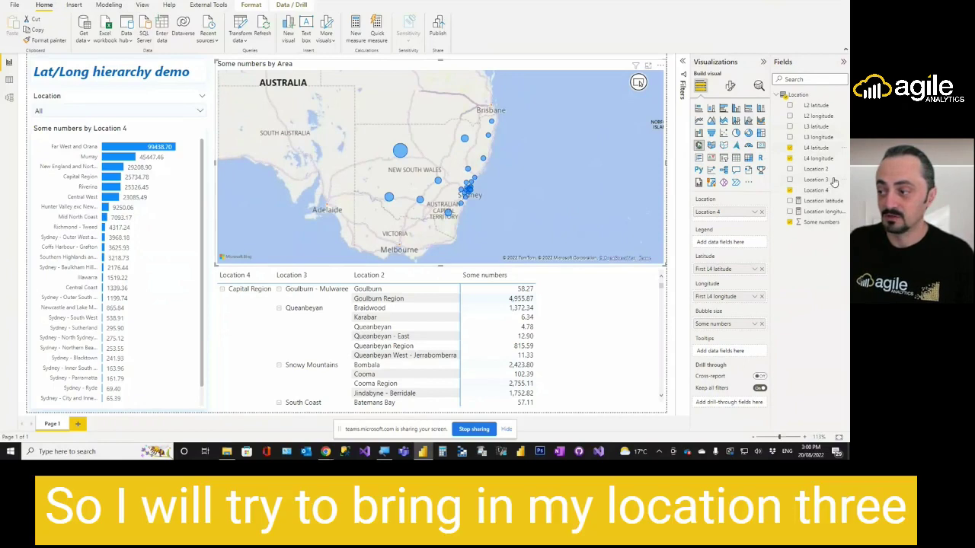
Re-add Location 3 and Location 2 to the map's locations, then set L3 longitude as Longitude.
drag(830, 180, 728, 221)
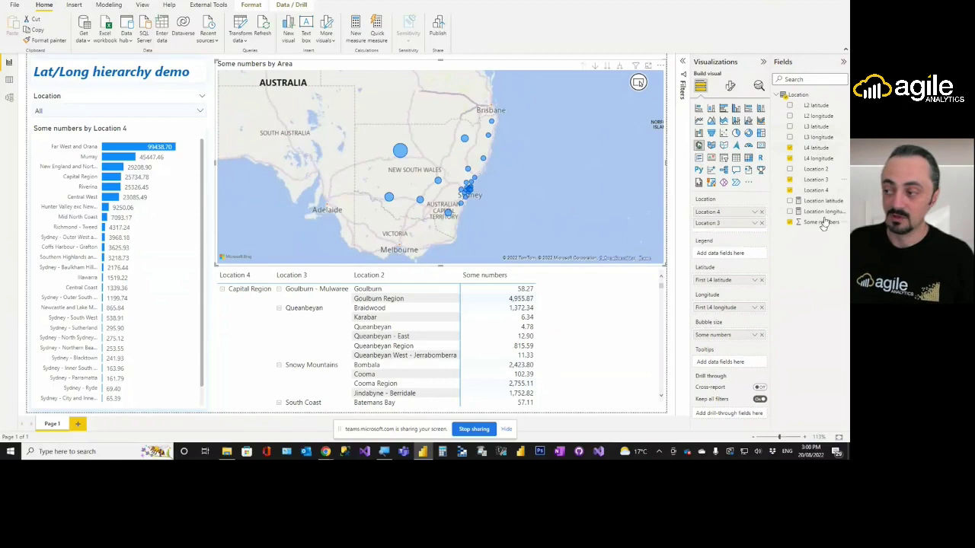
drag(816, 169, 730, 233)
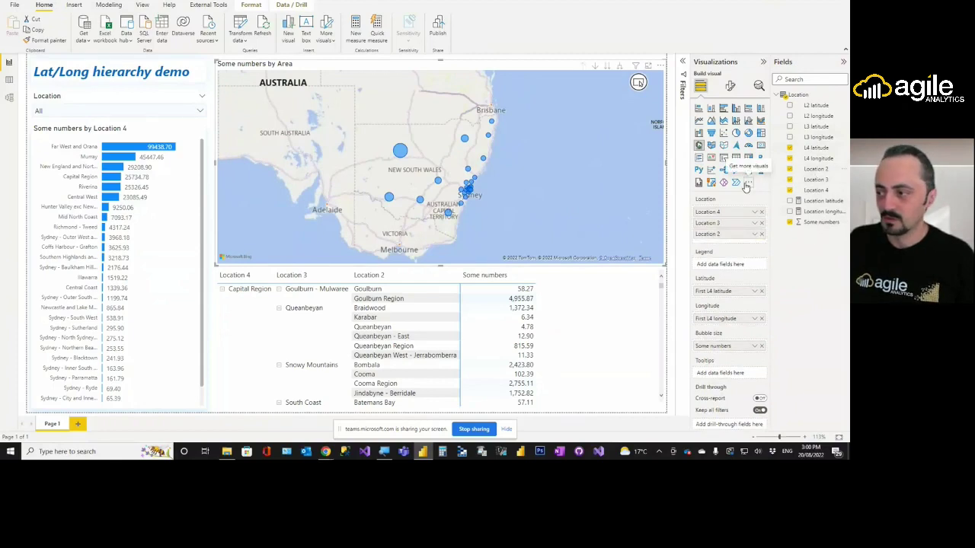
drag(820, 138, 738, 318)
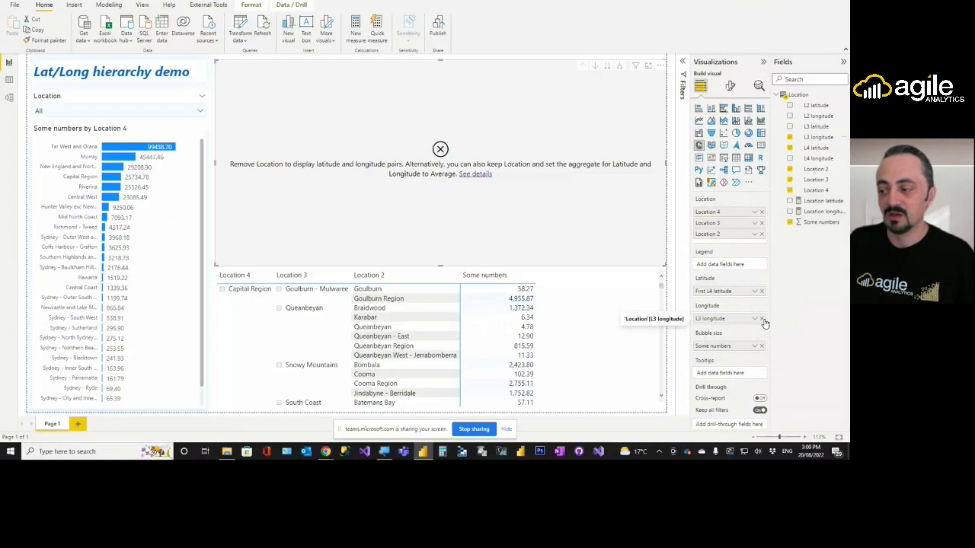
Swap L3 longitude back to L4 longitude, drill the map down, and bring up the ISINSCOPE docs.
click(762, 319)
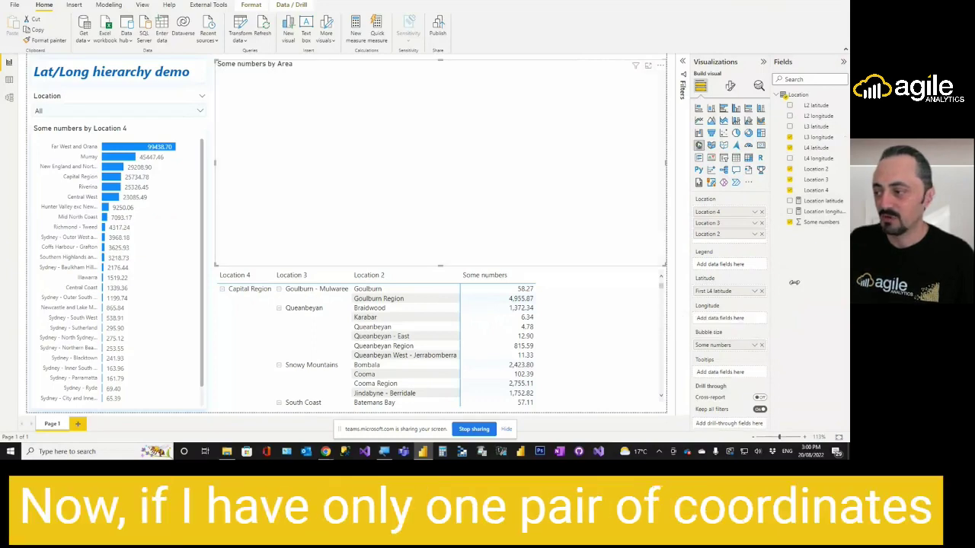
drag(818, 157, 727, 318)
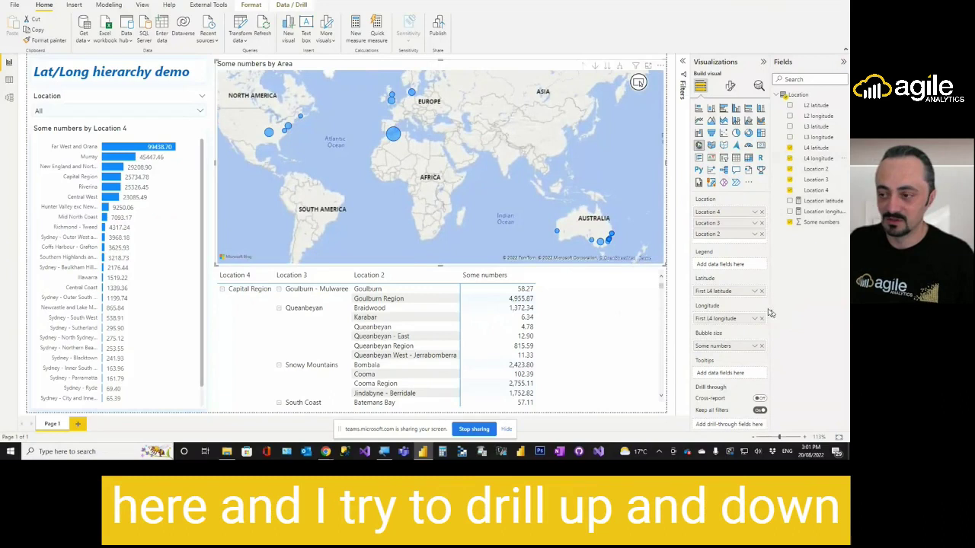
click(607, 70)
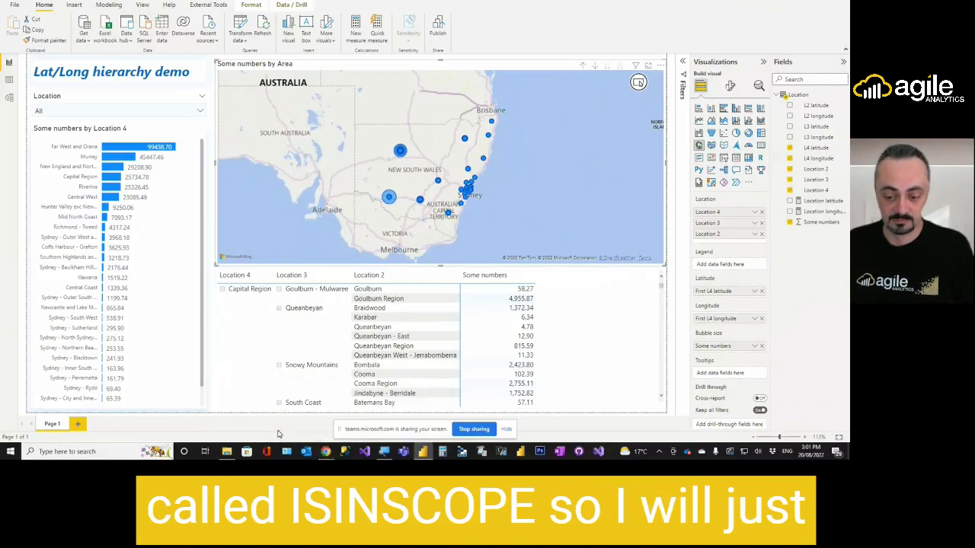
click(377, 415)
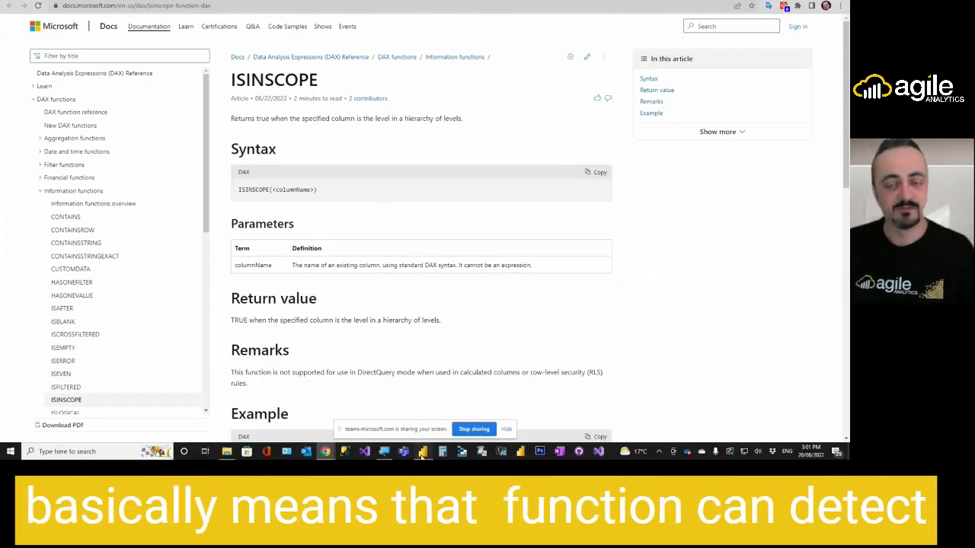
After reading the ISINSCOPE reference in Chrome, switch back to the Power BI report.
click(423, 452)
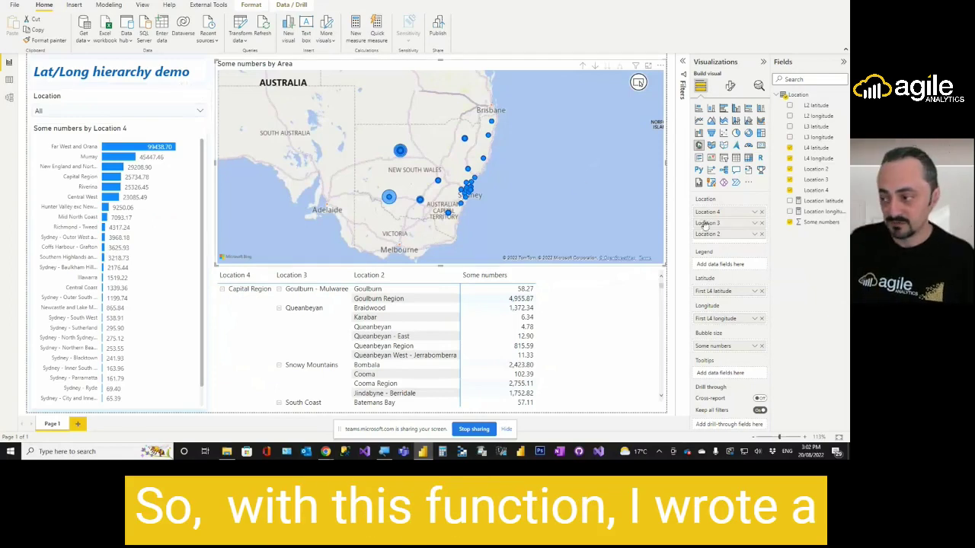
Remove L4 latitude and L4 longitude from the map and select the Location latitude measure.
click(762, 292)
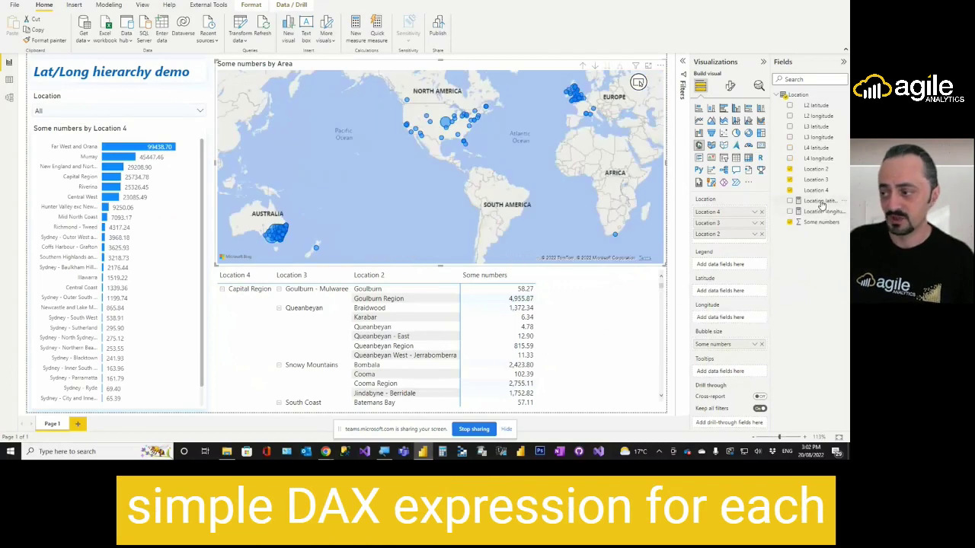
drag(821, 202, 771, 202)
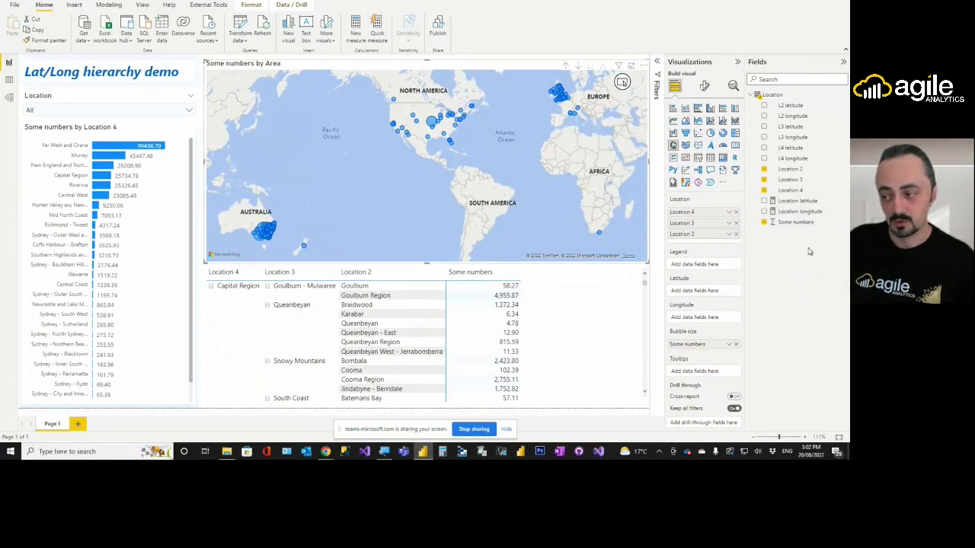
click(796, 202)
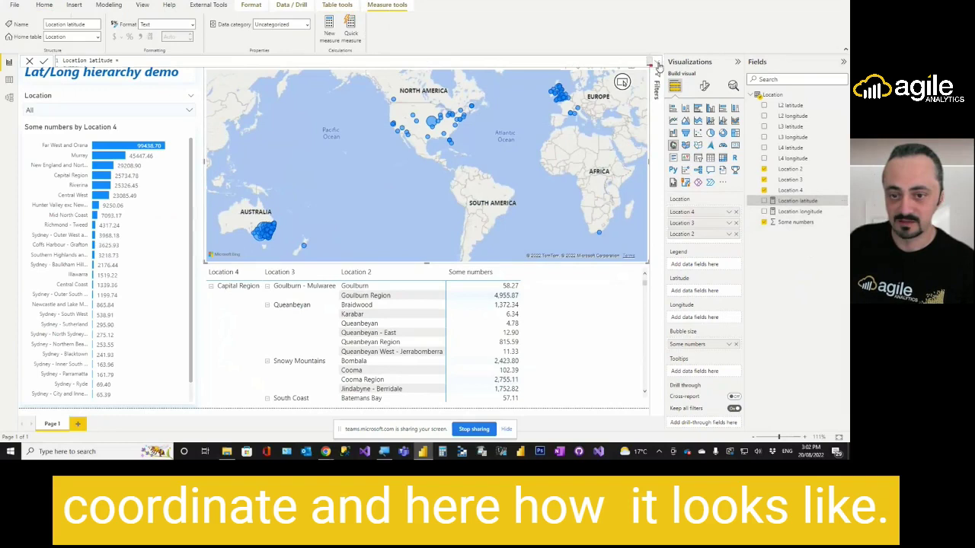
Expand the Location latitude formula and highlight its ISINSCOPE conditions, including the Location 2 check.
click(655, 62)
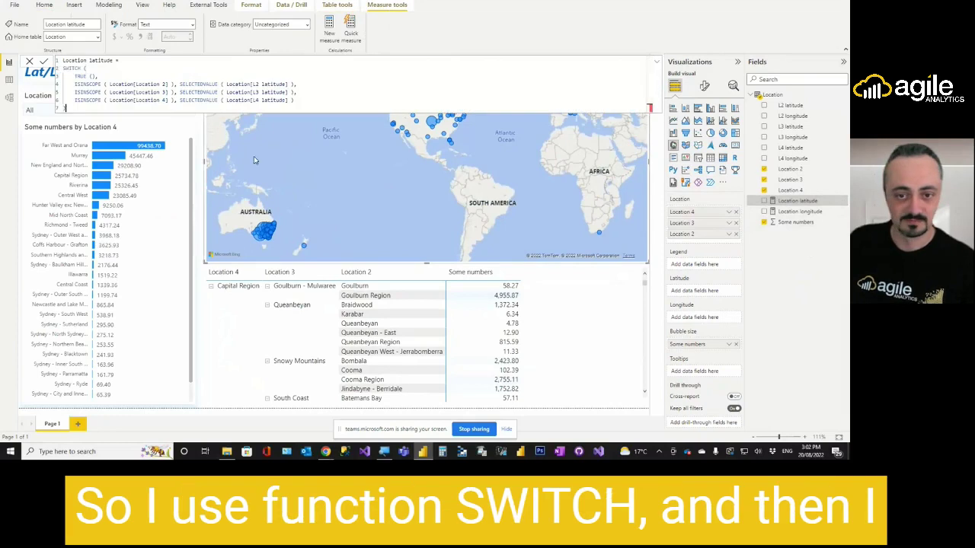
drag(73, 83, 297, 100)
click(83, 91)
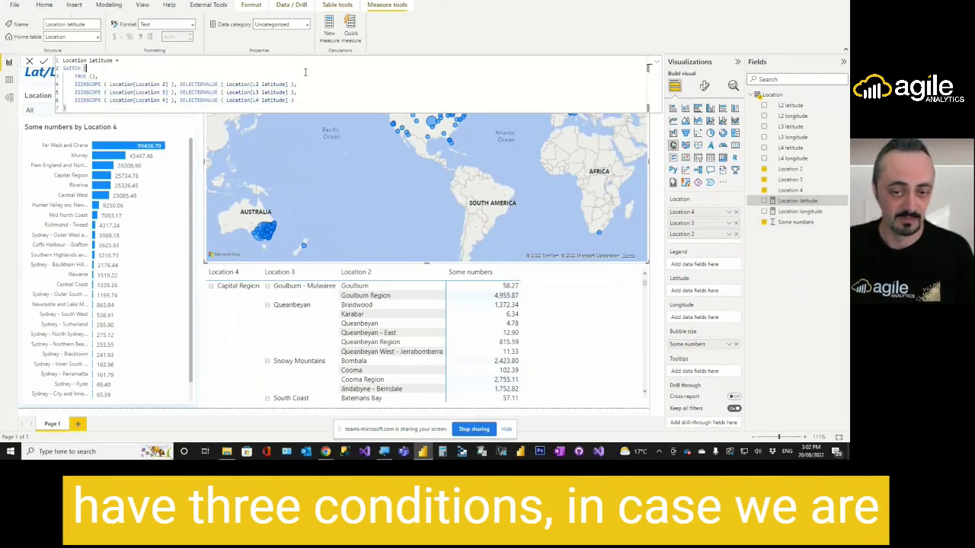
drag(71, 84, 172, 84)
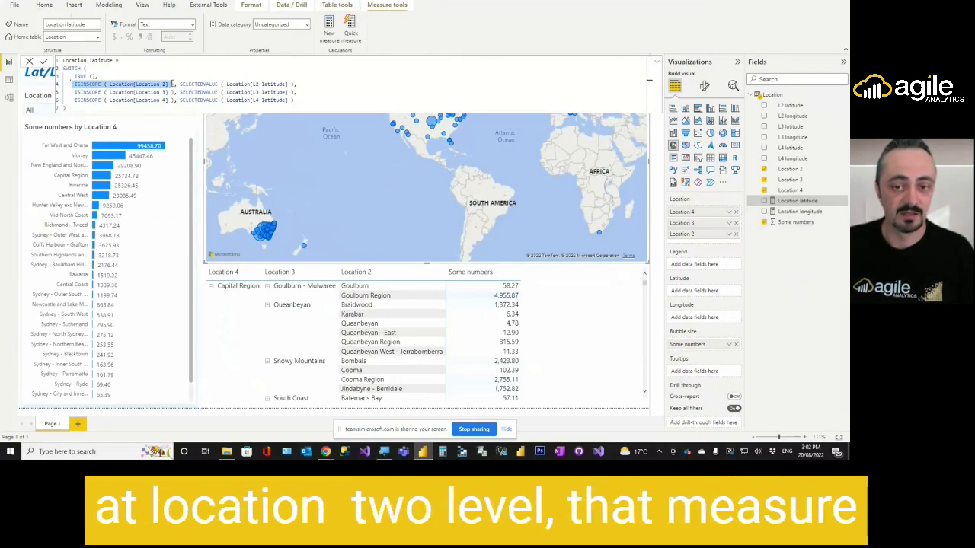
click(172, 70)
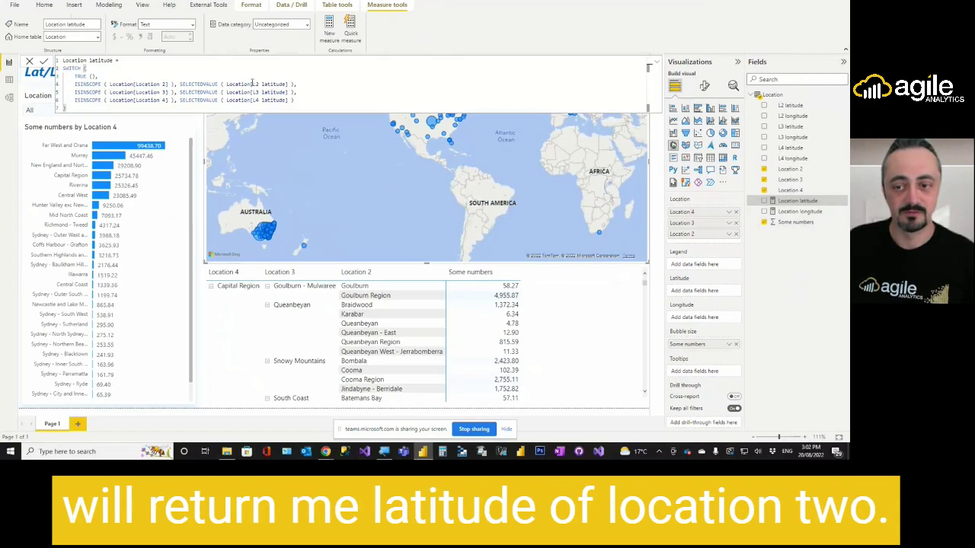
Highlight the L2 latitude result, the Location 3 check with its L3 latitude result, and Location 2.
drag(252, 84, 286, 84)
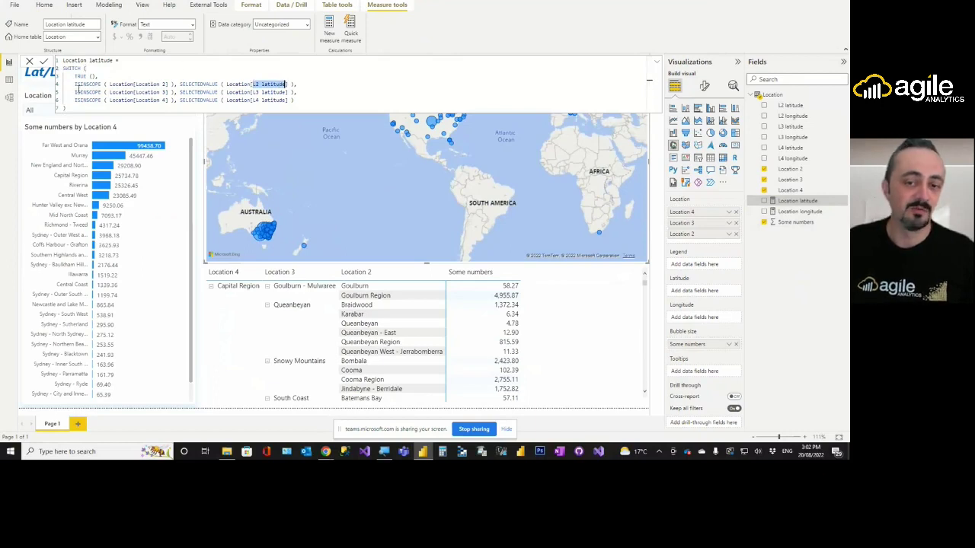
drag(75, 91, 172, 92)
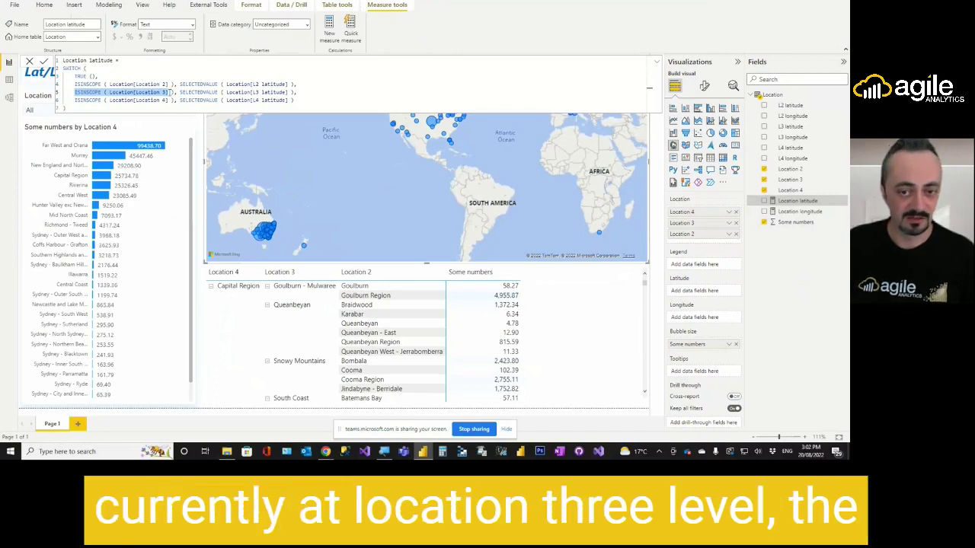
drag(224, 92, 287, 92)
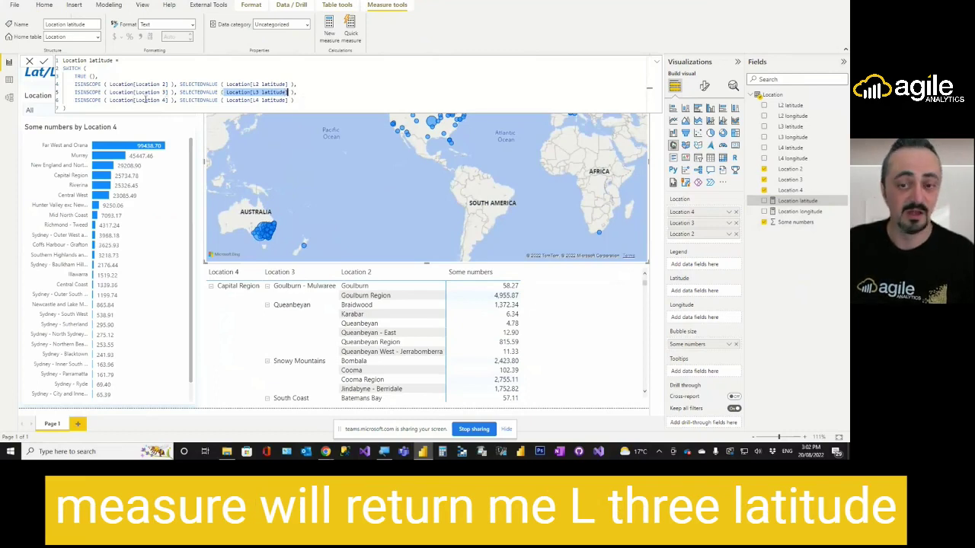
click(304, 101)
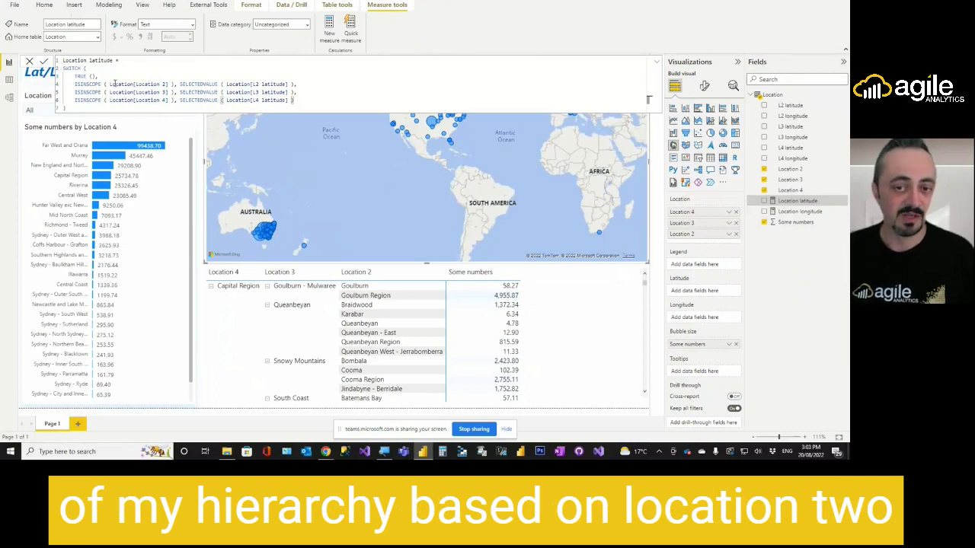
drag(135, 83, 167, 83)
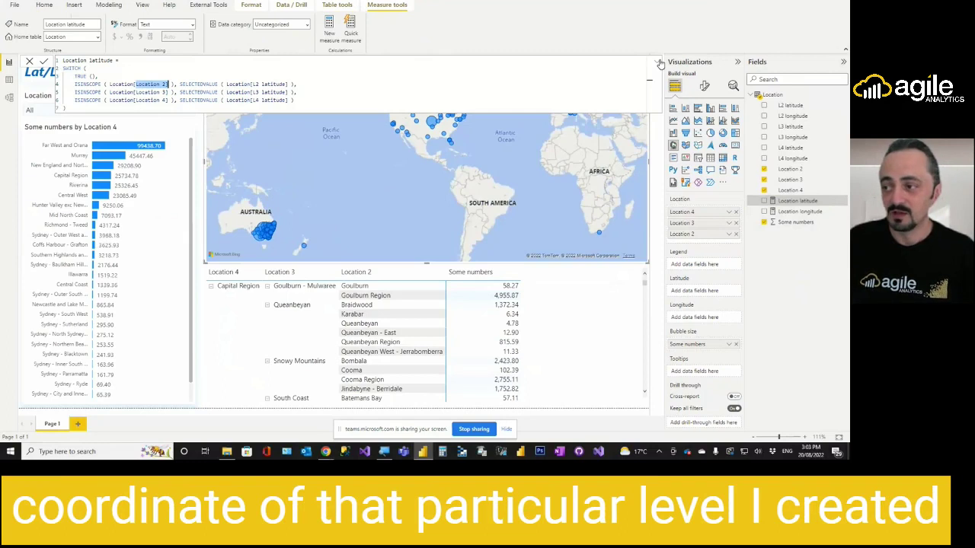
Select the Location longitude measure and briefly expand its ISINSCOPE formula before collapsing it.
click(800, 212)
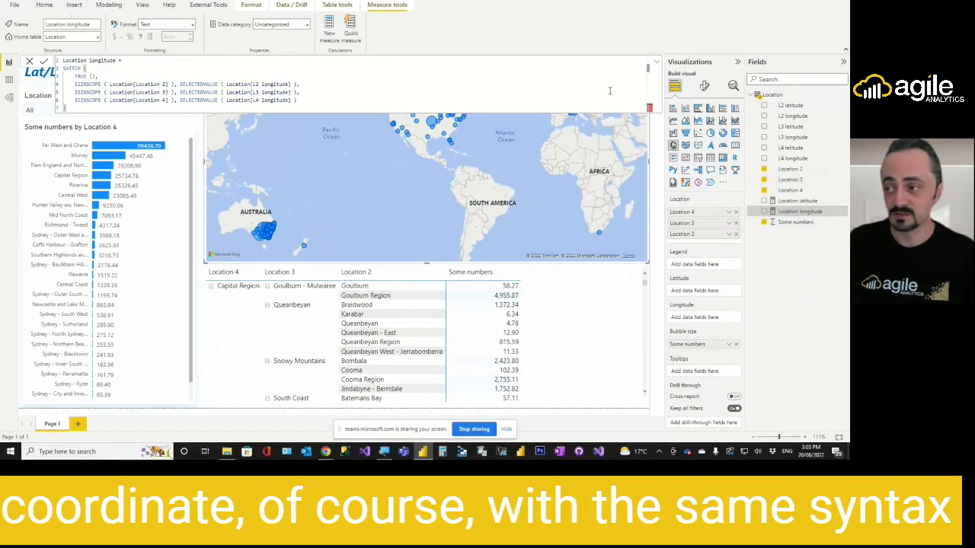
click(657, 67)
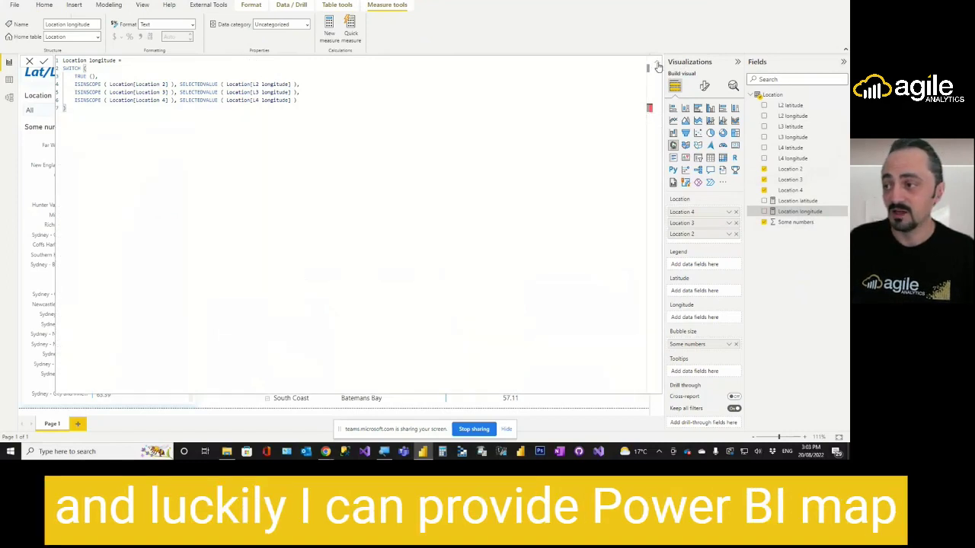
click(657, 66)
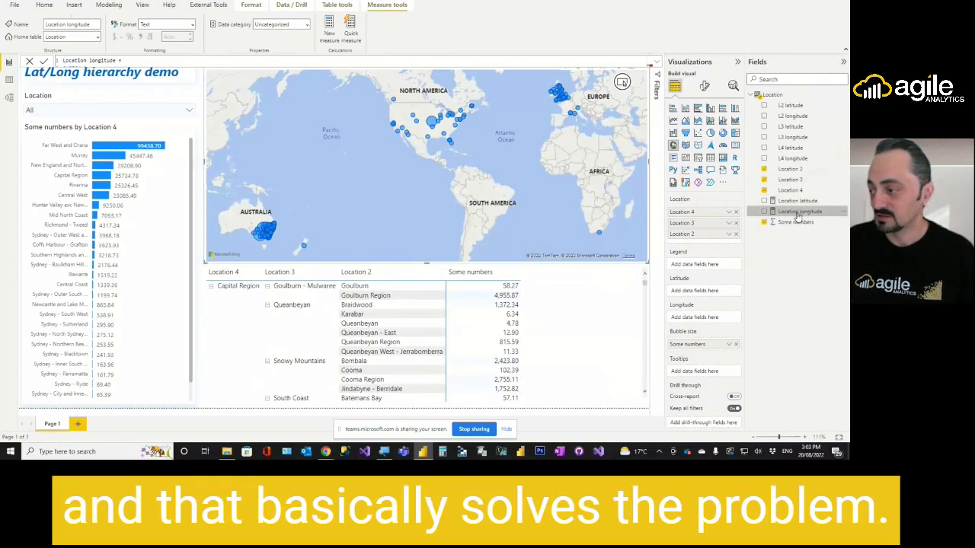
Put Location longitude and Location latitude into the map's Longitude and Latitude wells.
drag(797, 216, 716, 319)
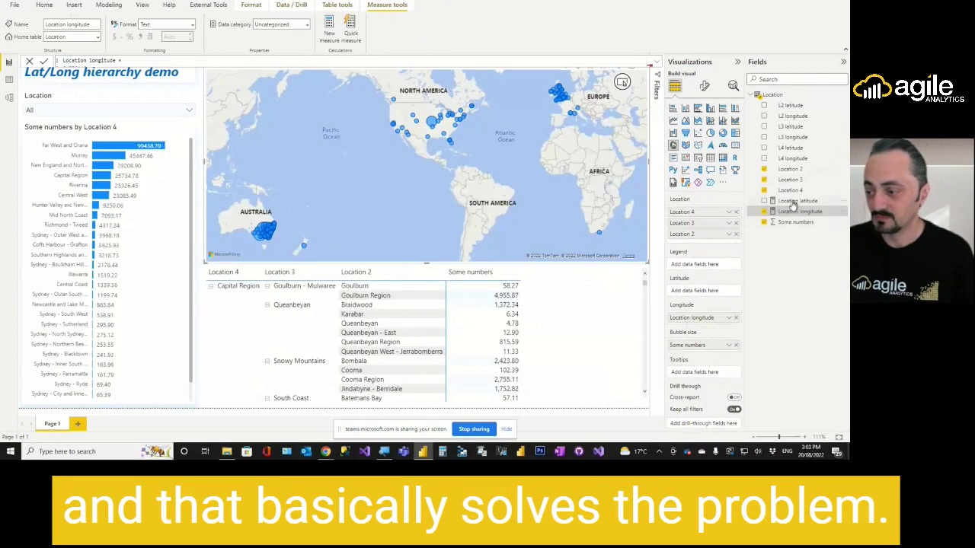
drag(796, 201, 690, 291)
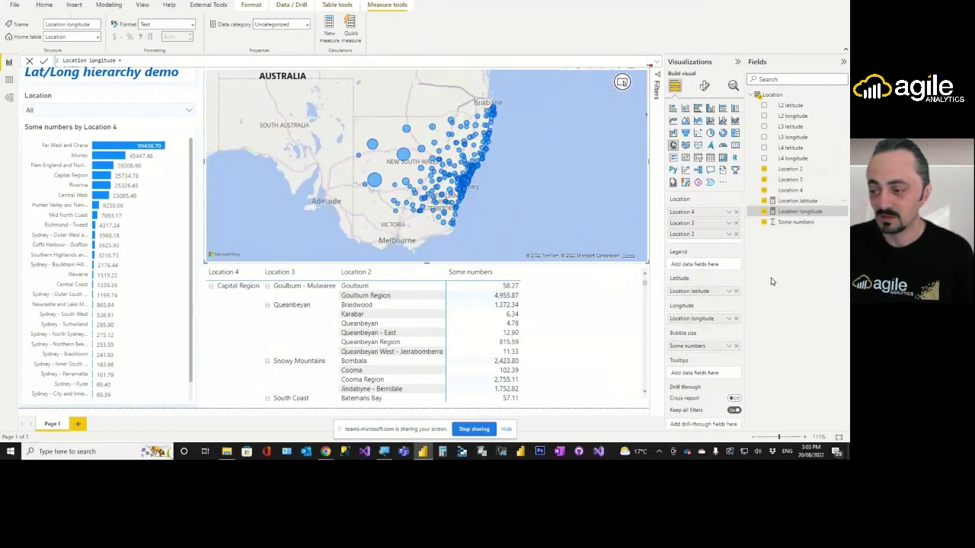
click(538, 97)
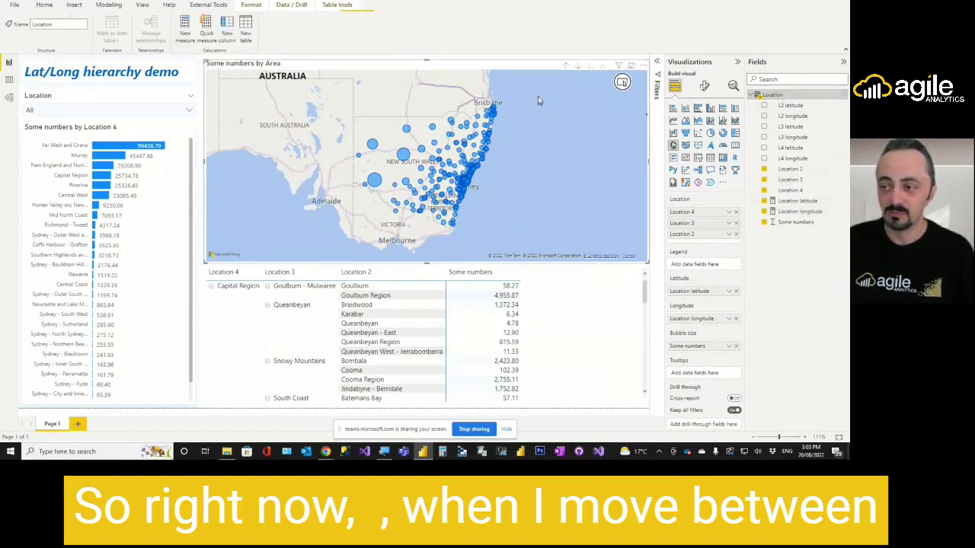
Drill the map up twice to the top Location level.
click(565, 67)
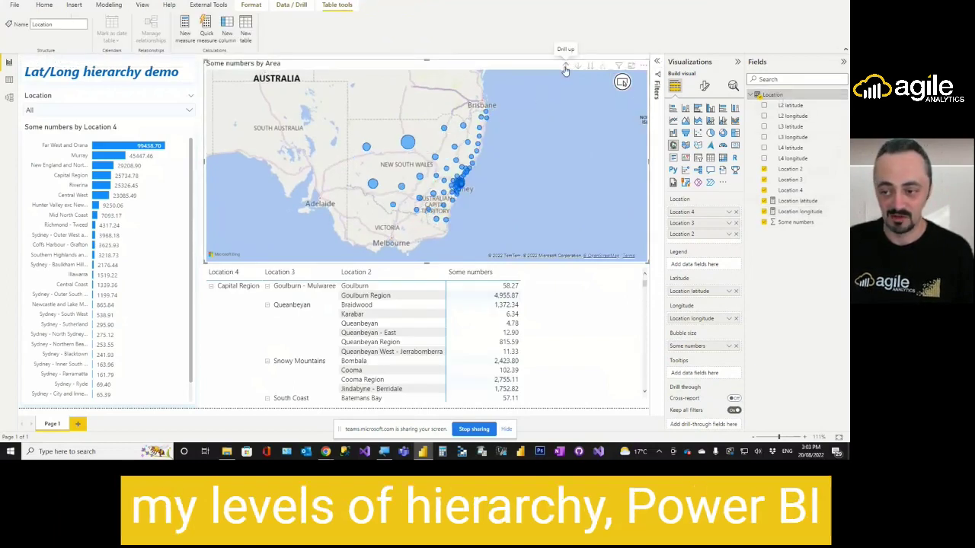
mouse_move(407, 143)
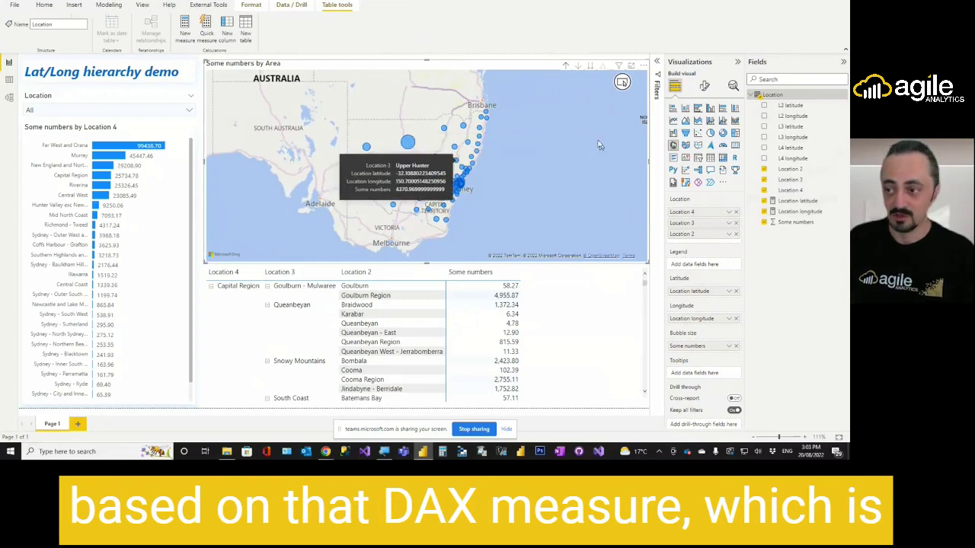
click(569, 68)
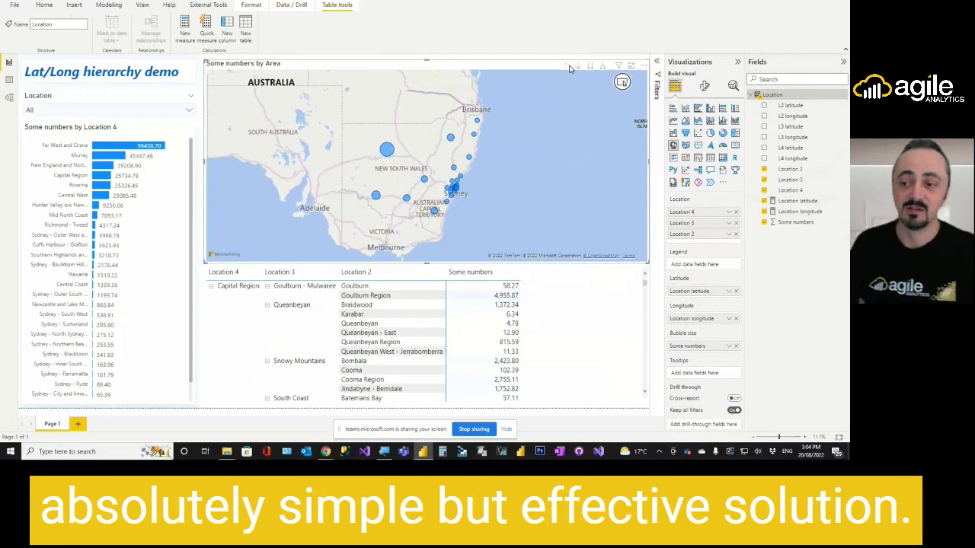
Drill into Far West and Orana, take the bar chart to Location 2, and test map drill down/up.
right_click(389, 155)
click(415, 161)
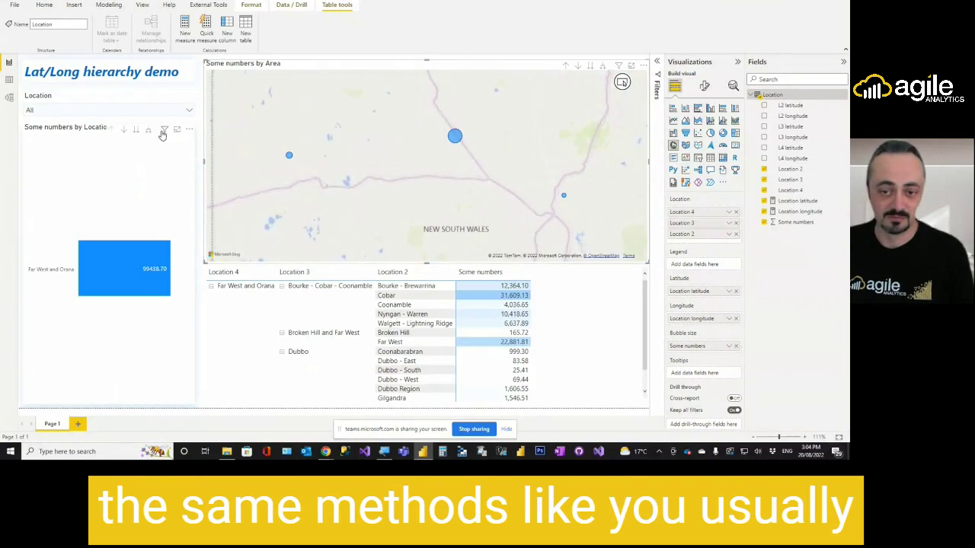
click(136, 130)
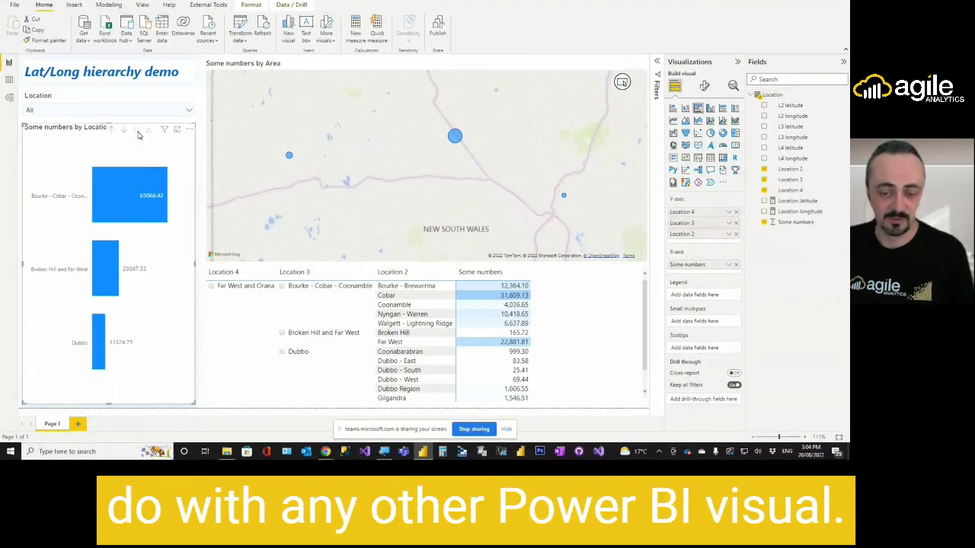
click(137, 131)
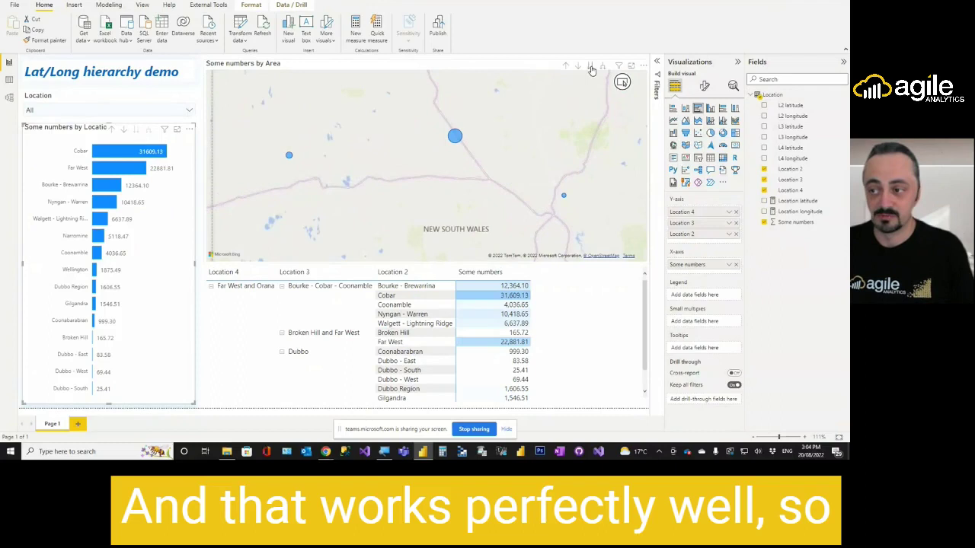
click(591, 70)
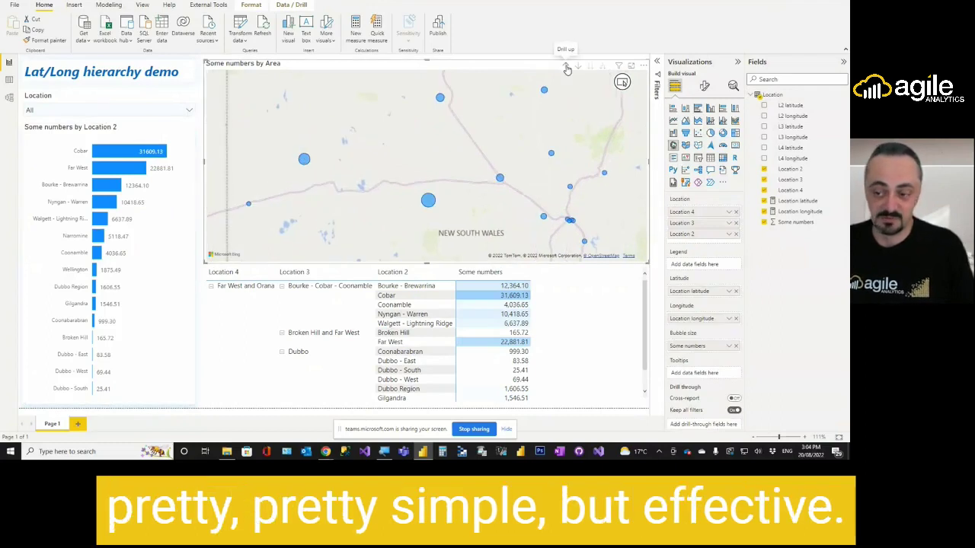
click(567, 69)
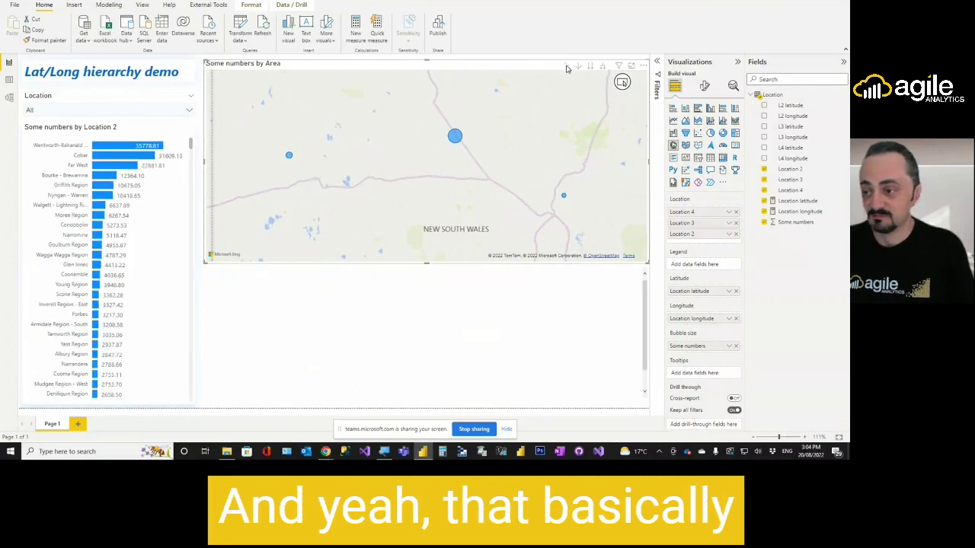